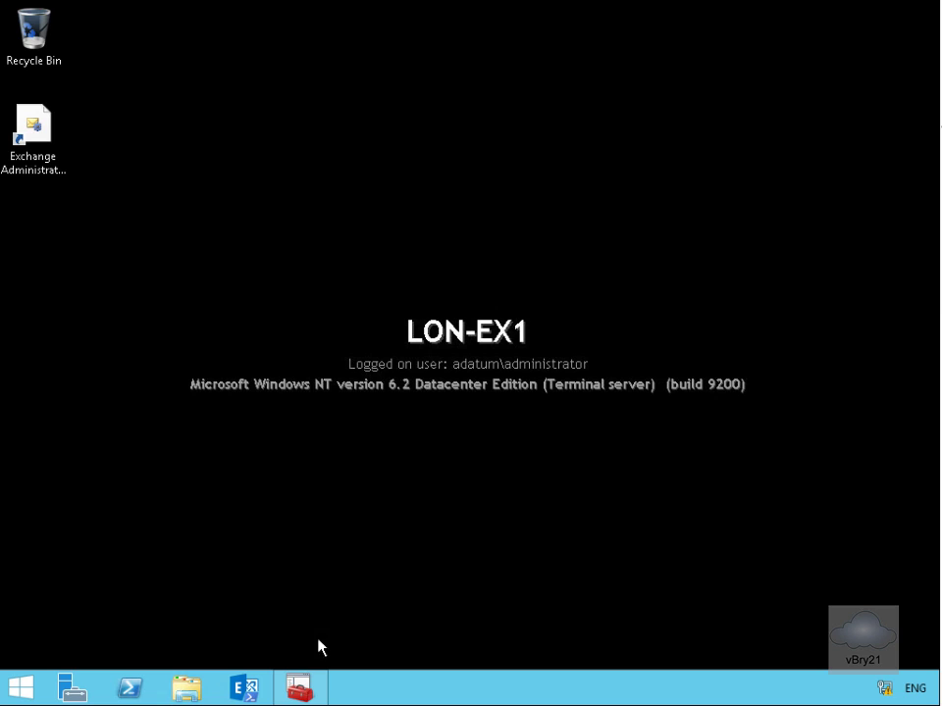
# - Enroll a Computer certificate for LON-EX1.Adatum.com using the Active Directory Enrollment Policy
pyautogui.click(306, 687)
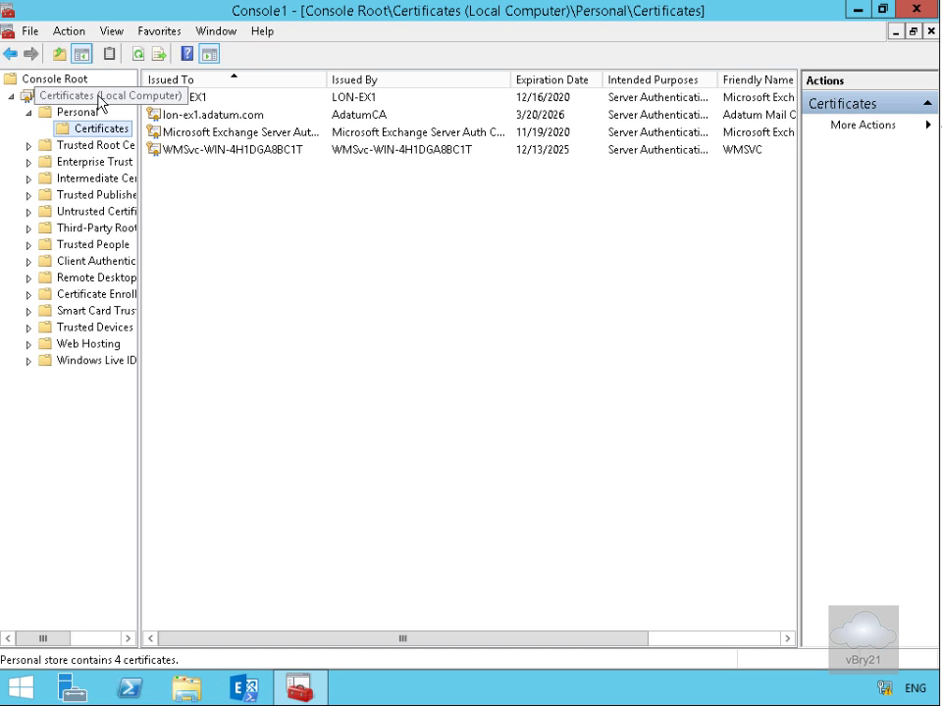
pyautogui.rightClick(100, 129)
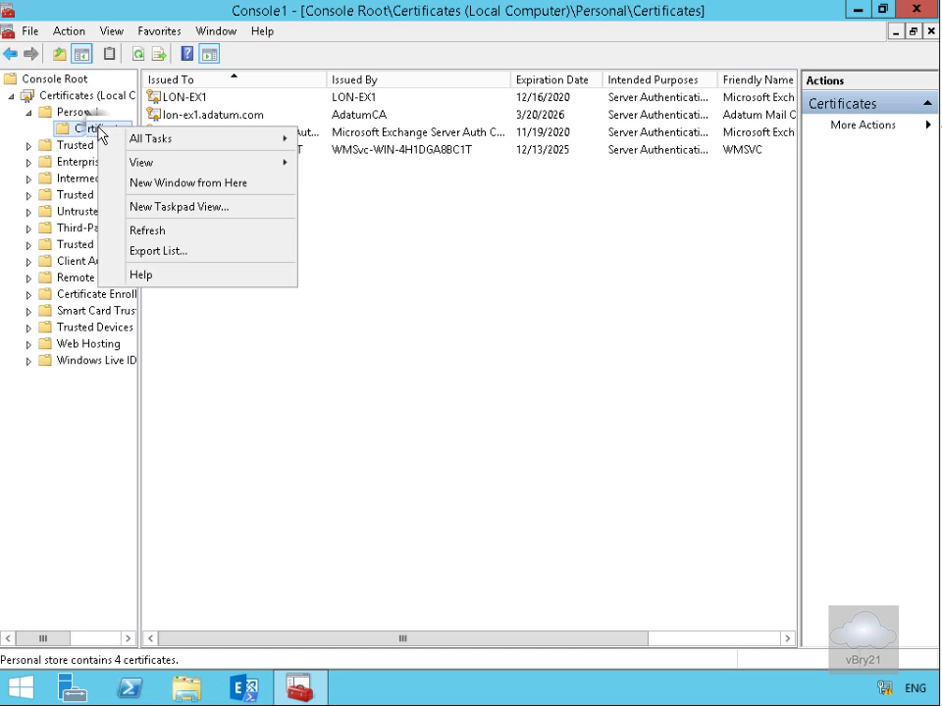
pyautogui.moveTo(131, 138)
pyautogui.click(337, 141)
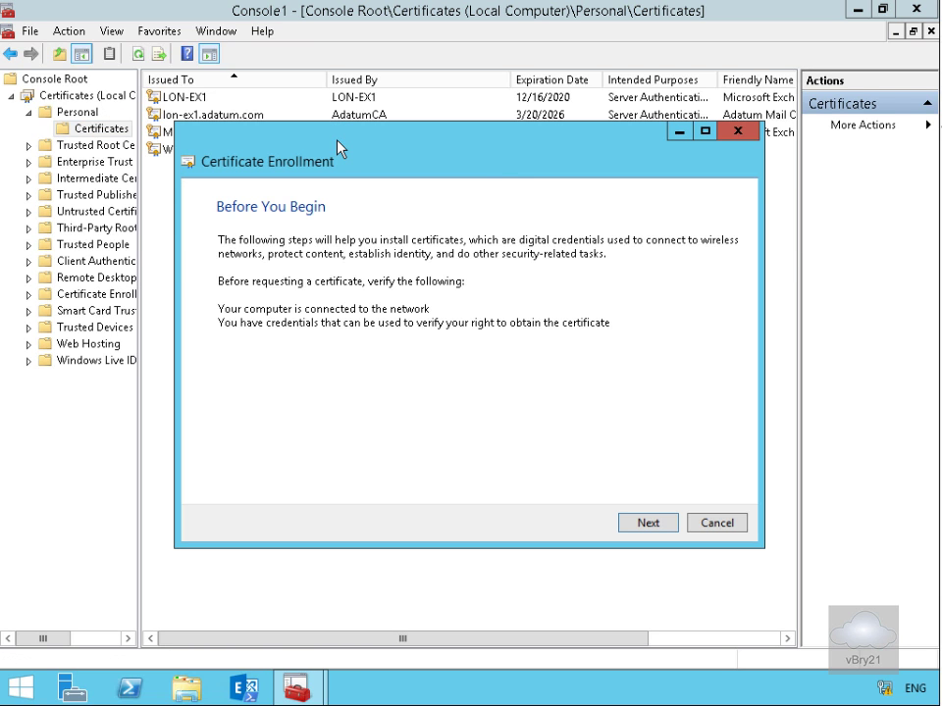
pyautogui.click(650, 525)
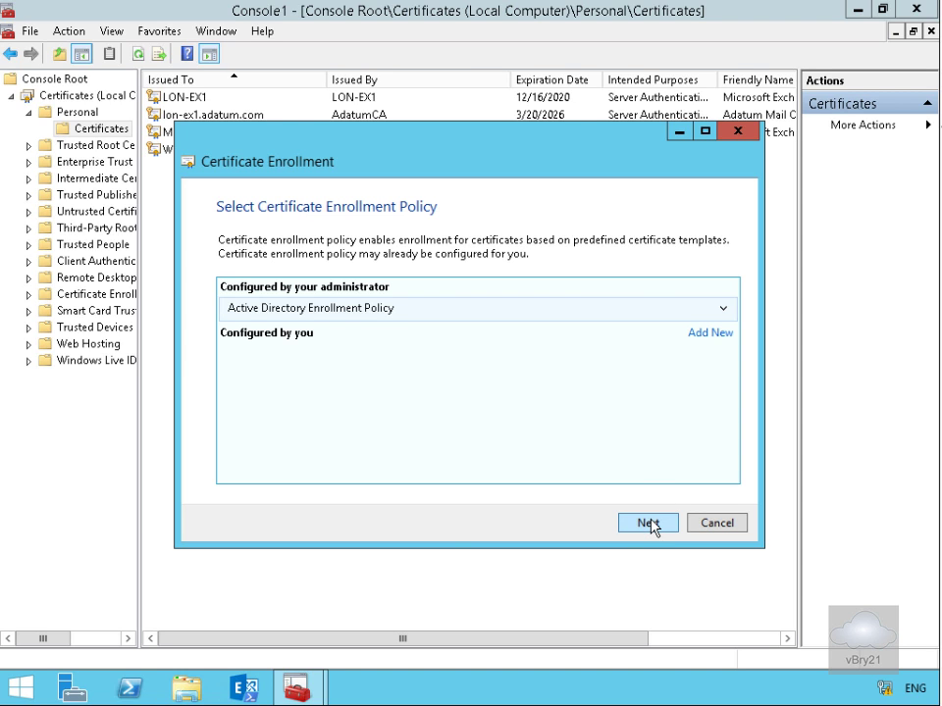
pyautogui.click(298, 312)
pyautogui.click(648, 526)
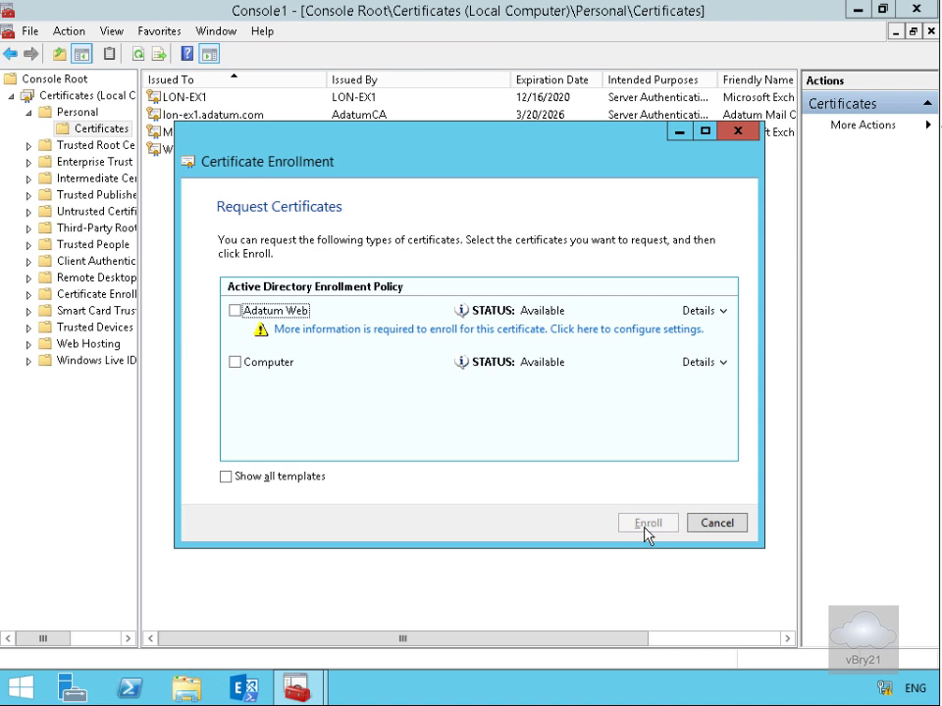
pyautogui.click(234, 362)
pyautogui.click(668, 526)
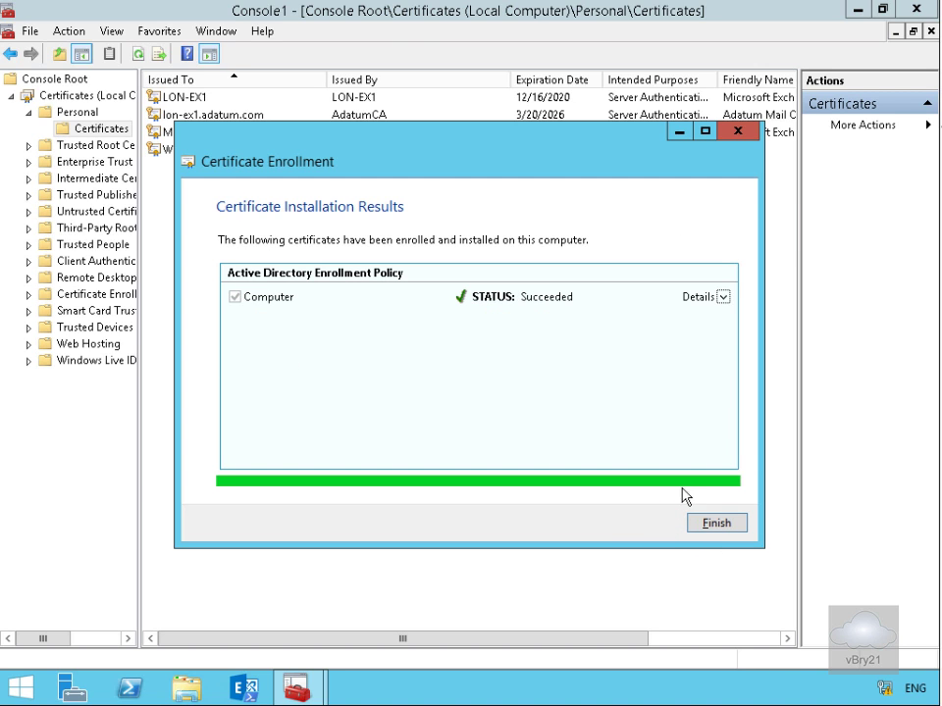
pyautogui.click(708, 525)
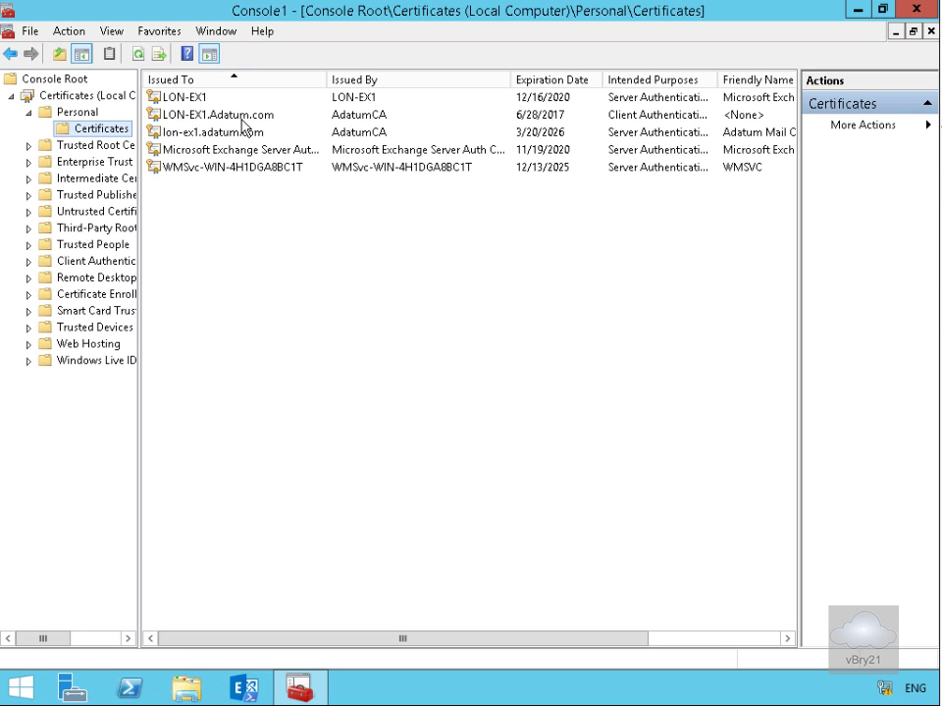
# - Set the LON-EX1.Adatum.com certificate's friendly name to ExchangeCert, then close the console without saving
pyautogui.rightClick(237, 117)
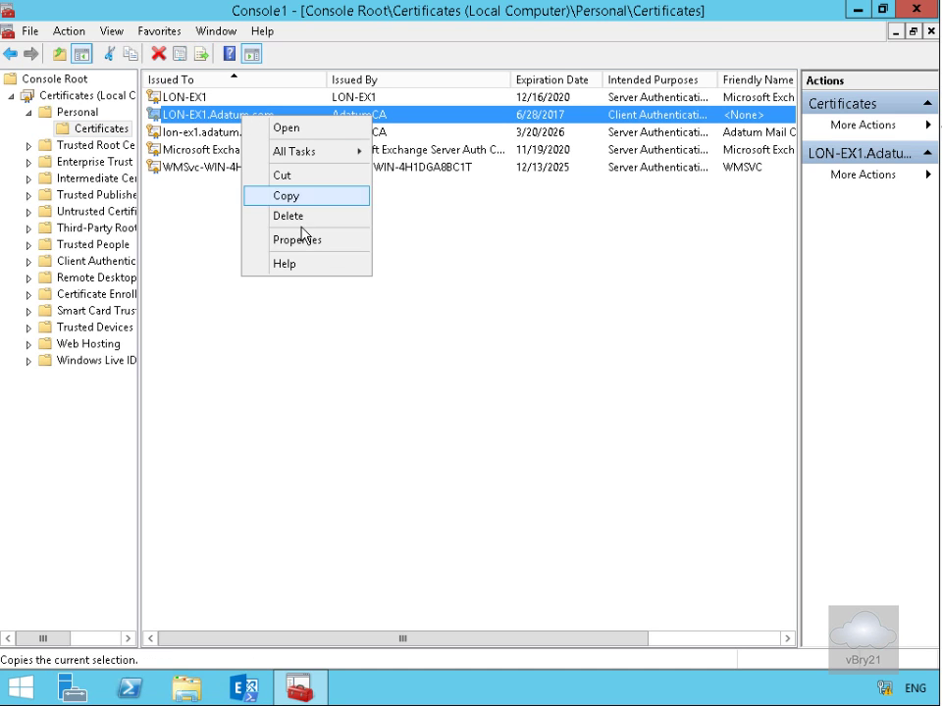
pyautogui.click(307, 240)
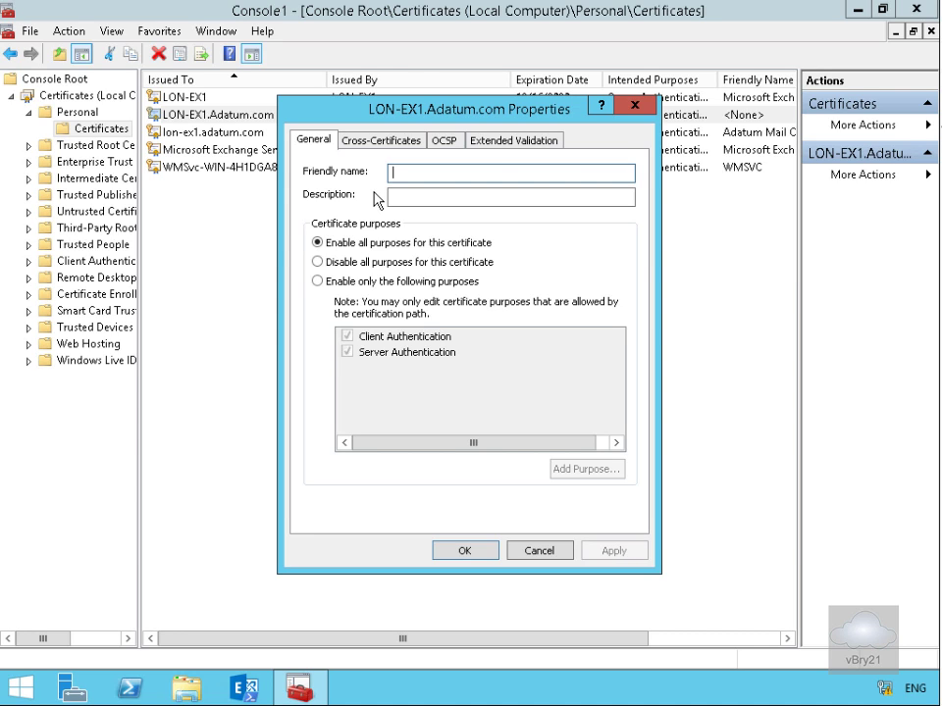
pyautogui.write('ExchangeCert')
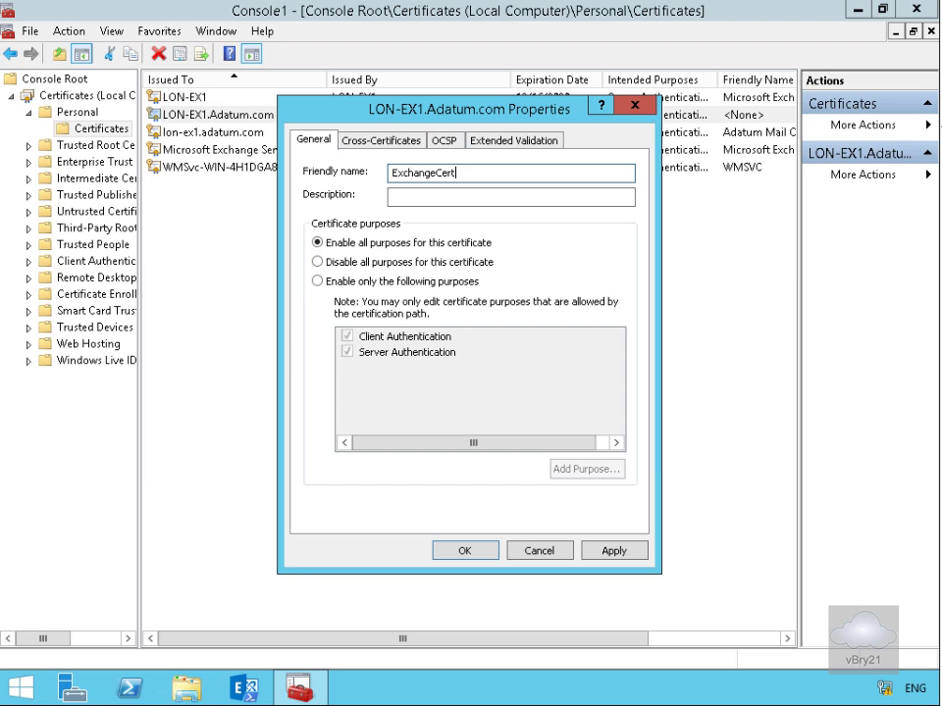
pyautogui.click(467, 552)
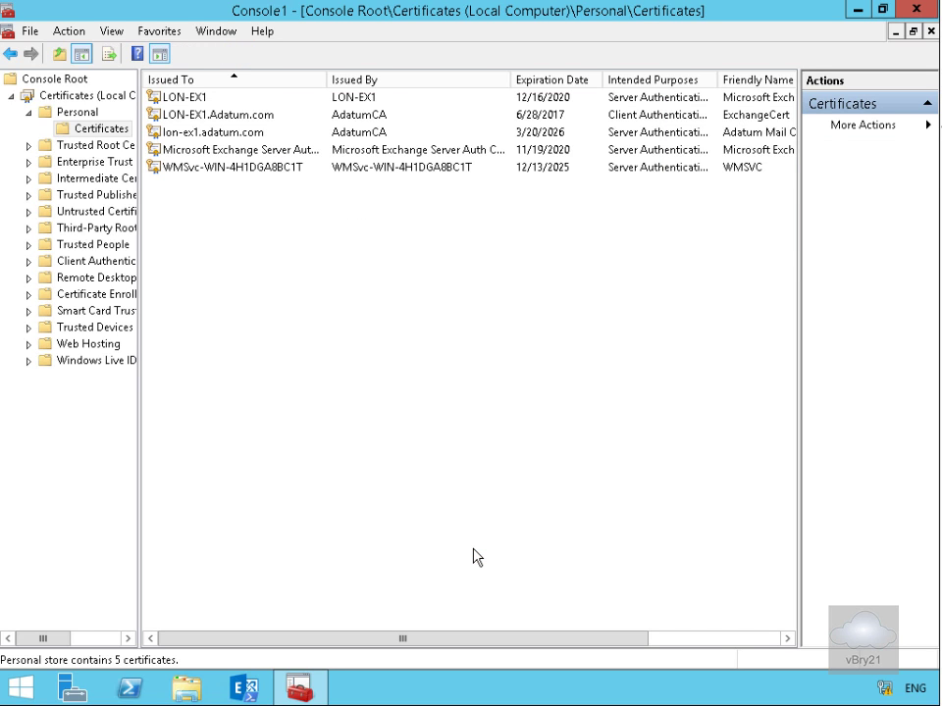
pyautogui.click(922, 11)
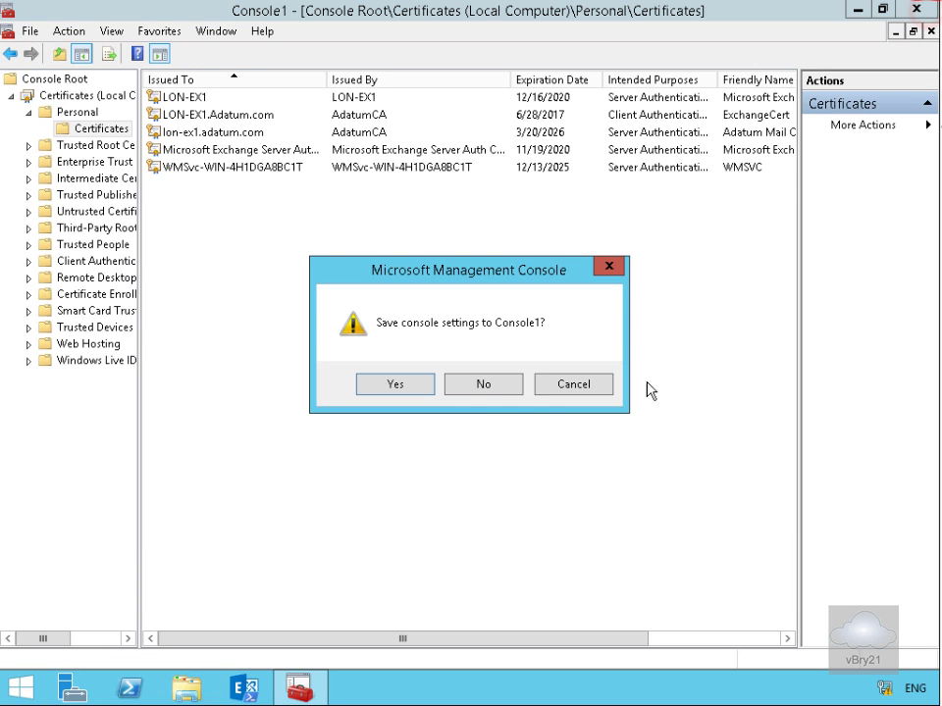
pyautogui.click(484, 385)
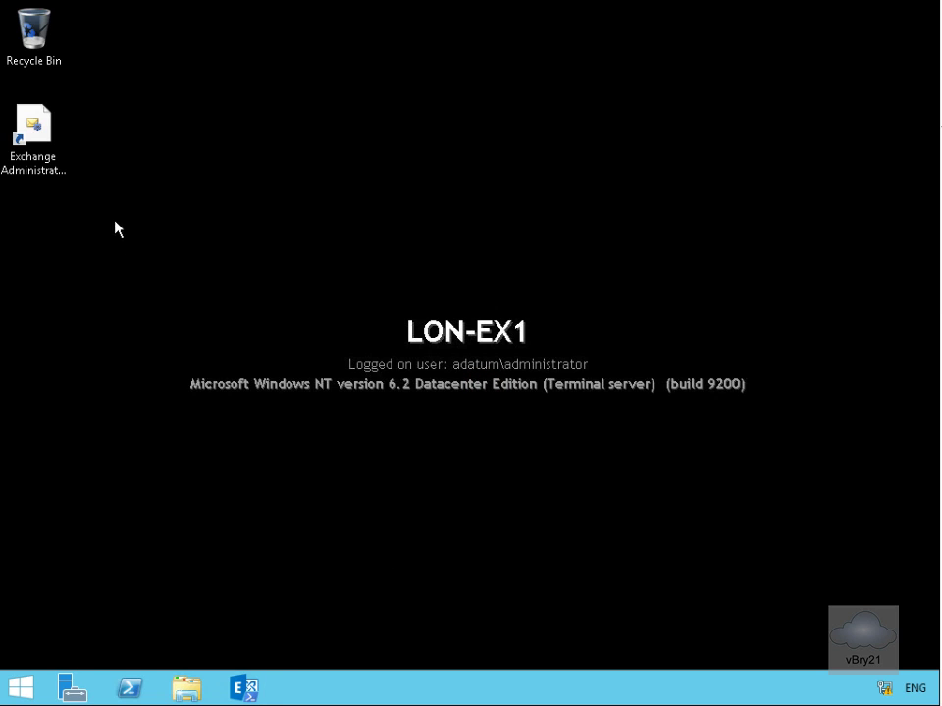
# - Assign the ExchangeCert server certificate to the IIS service in the Exchange admin center, then minimize the browser
pyautogui.doubleClick(46, 162)
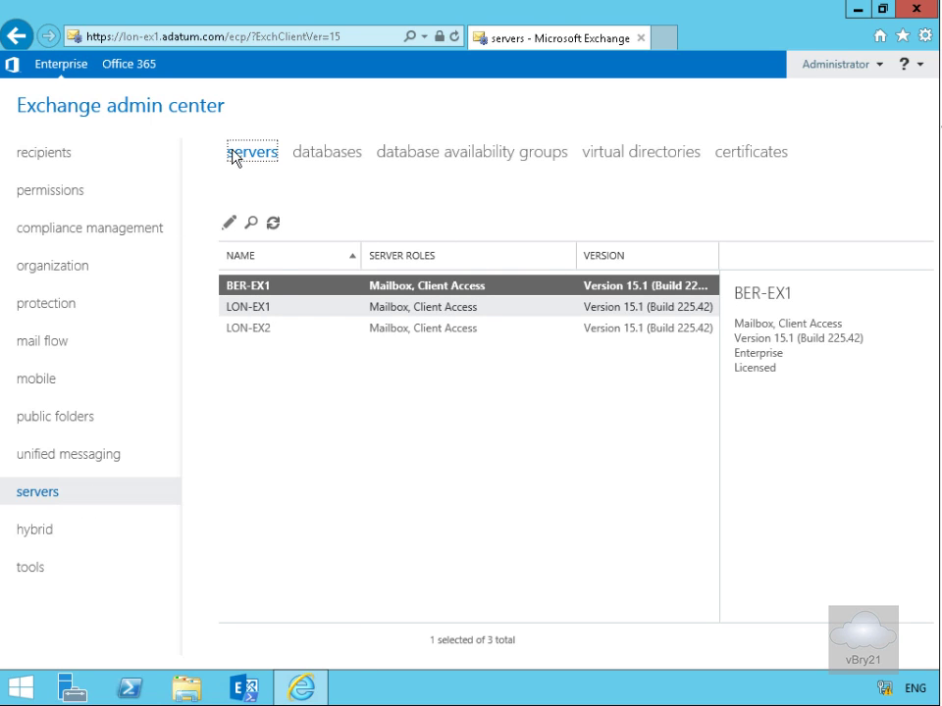
pyautogui.click(731, 157)
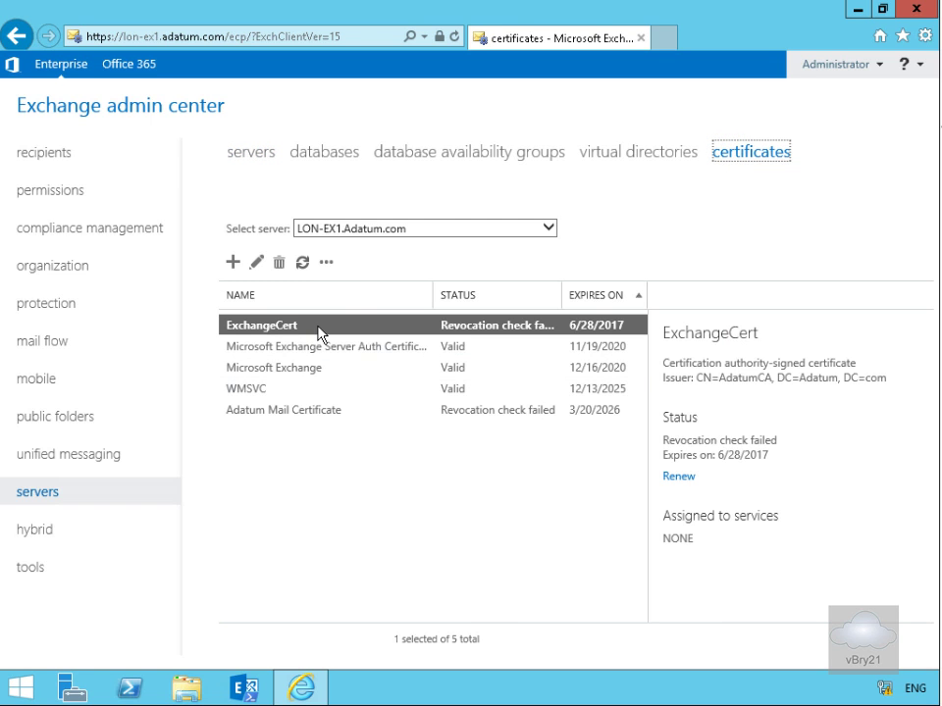
pyautogui.click(318, 327)
pyautogui.doubleClick(318, 333)
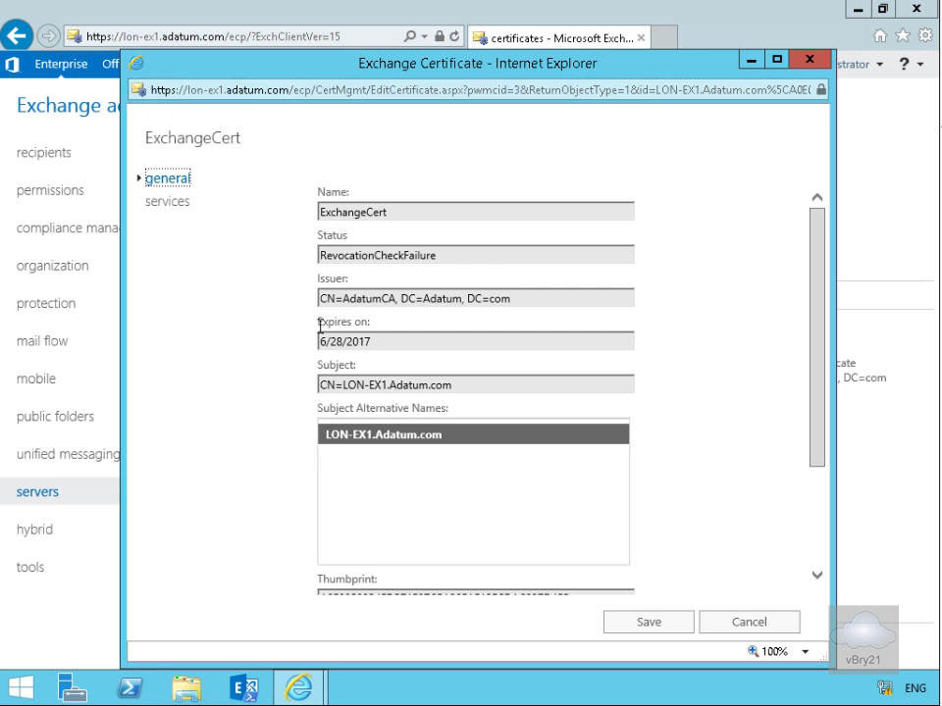
pyautogui.click(175, 202)
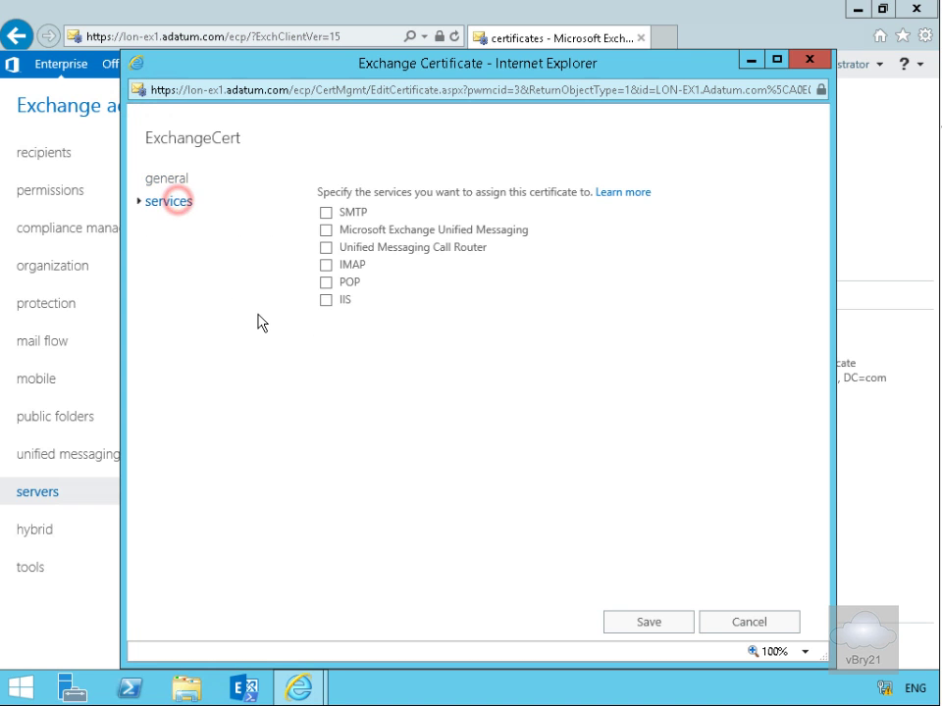
pyautogui.click(326, 304)
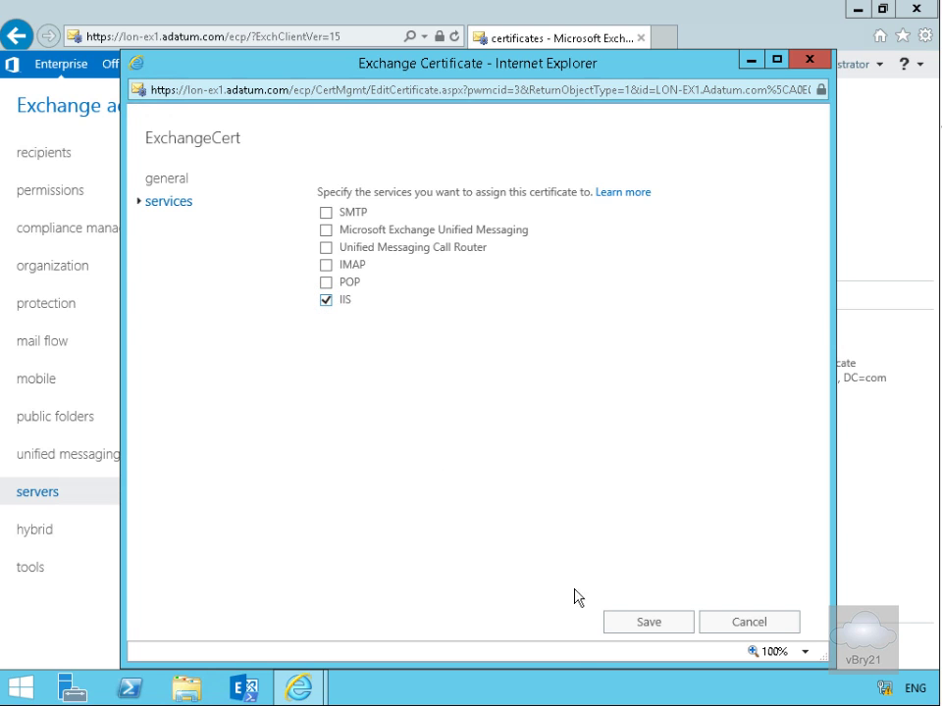
pyautogui.click(633, 625)
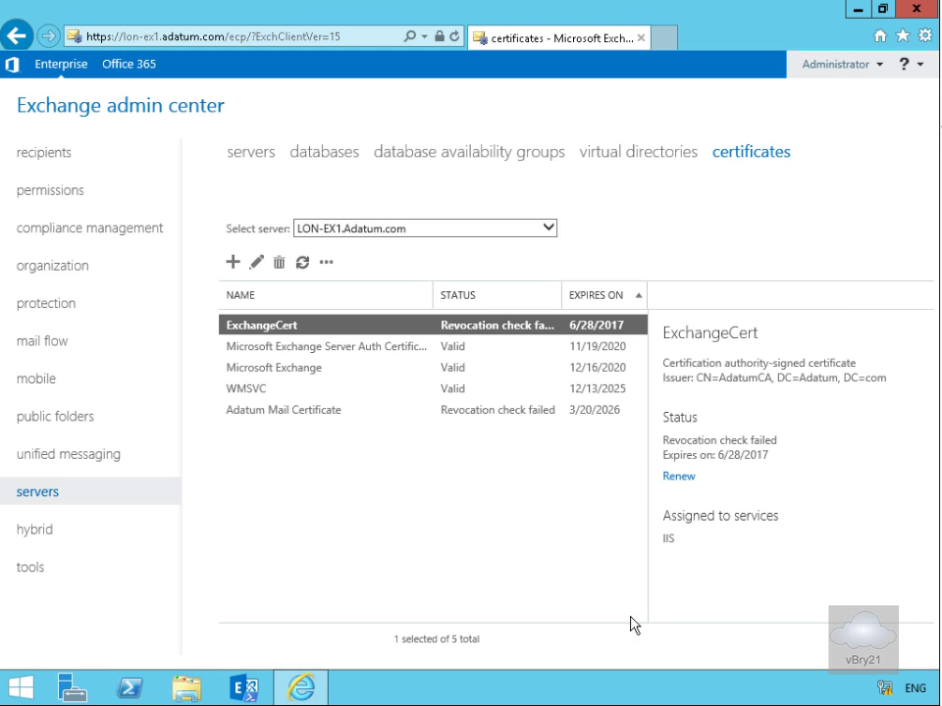
pyautogui.click(858, 12)
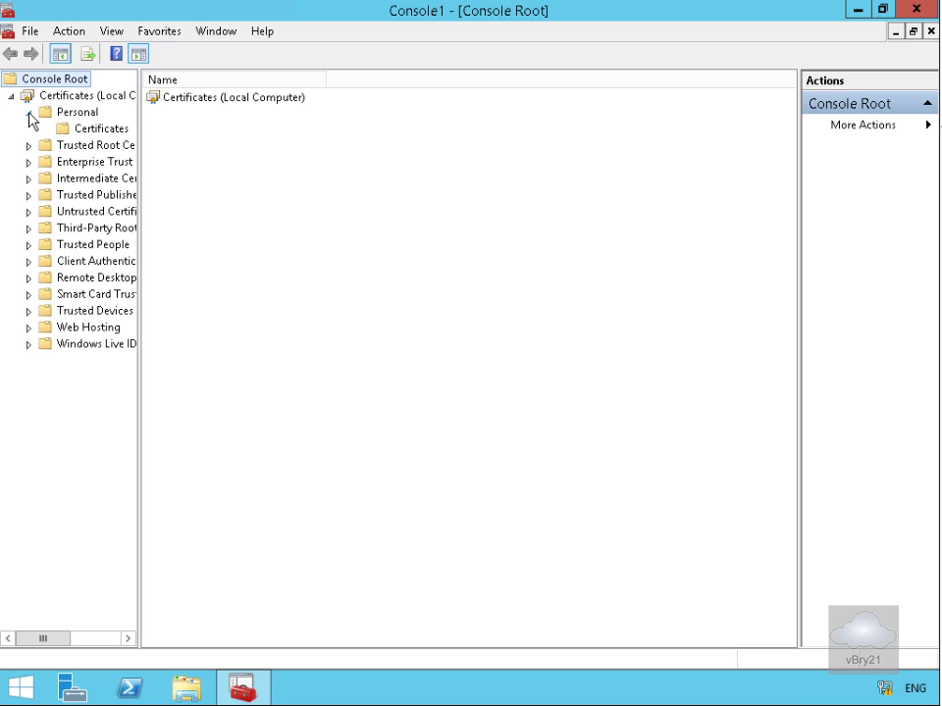
# - Enroll a Computer certificate for LON-OOS.Adatum.com in the Personal store via Active Directory Enrollment Policy
pyautogui.click(117, 128)
pyautogui.rightClick(116, 128)
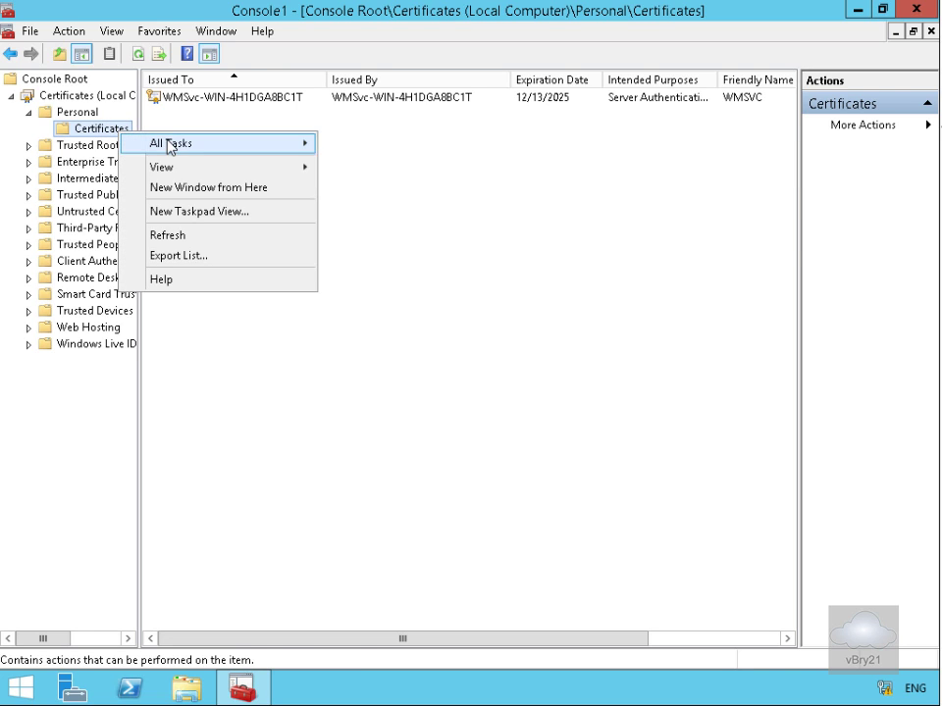
pyautogui.moveTo(193, 147)
pyautogui.click(372, 151)
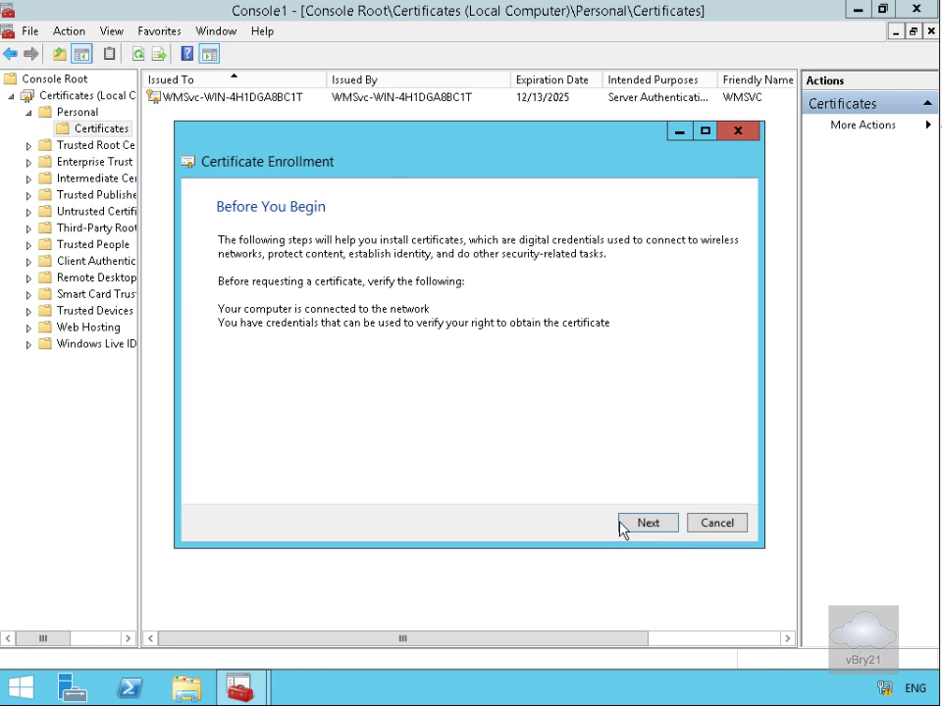
pyautogui.click(648, 525)
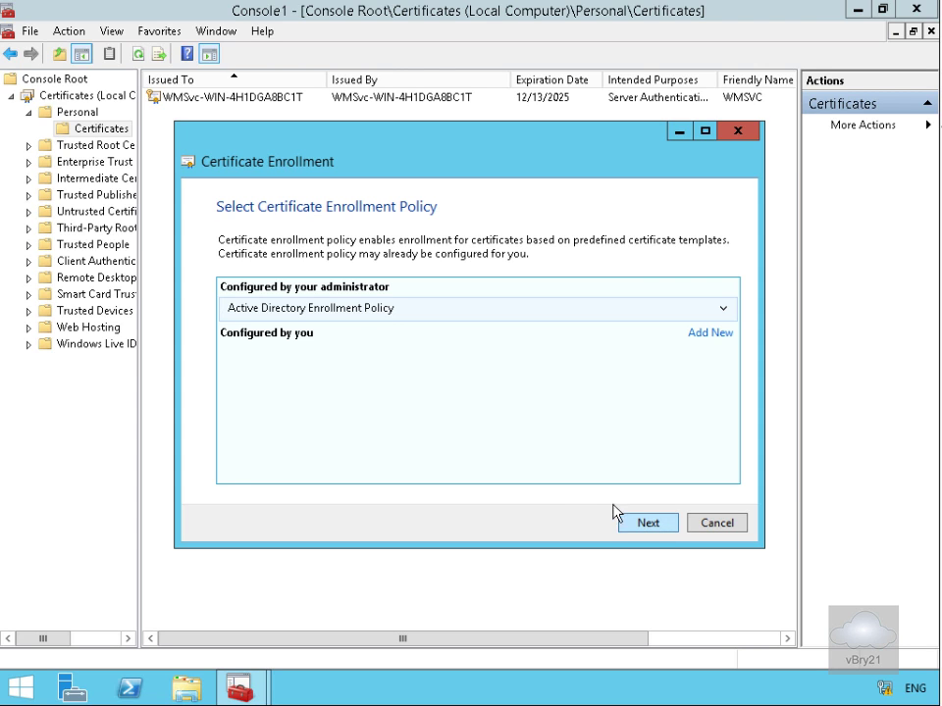
pyautogui.click(652, 524)
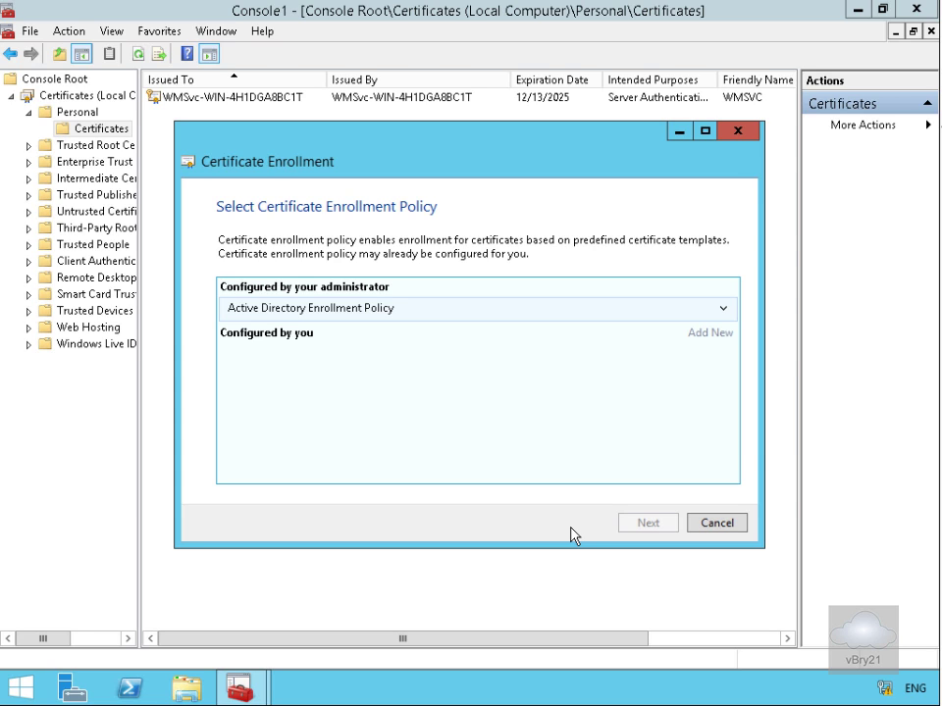
pyautogui.click(272, 363)
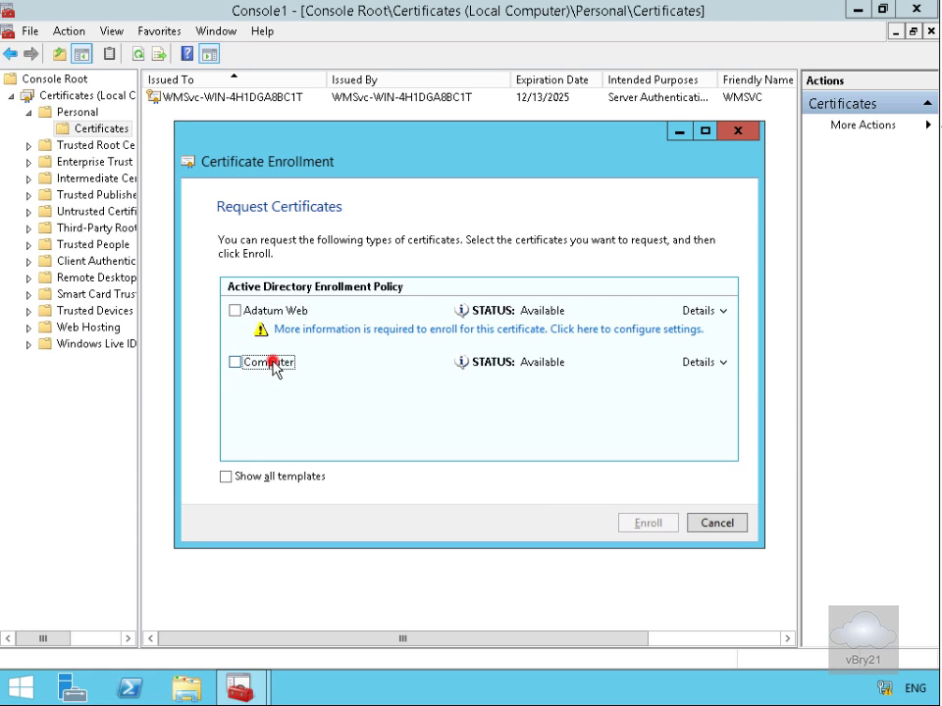
pyautogui.click(629, 522)
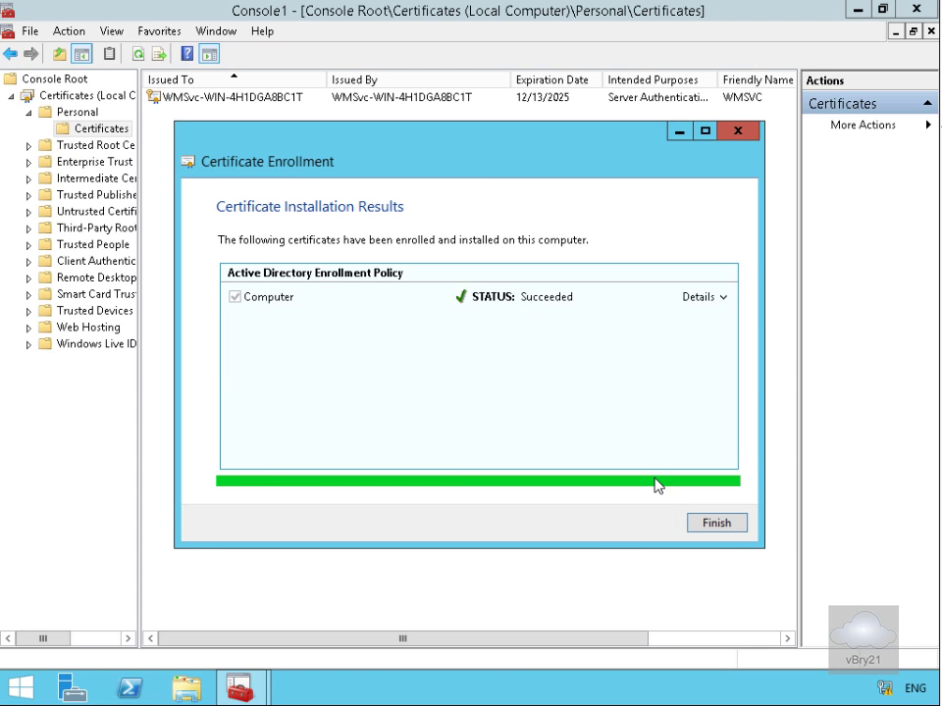
pyautogui.click(705, 526)
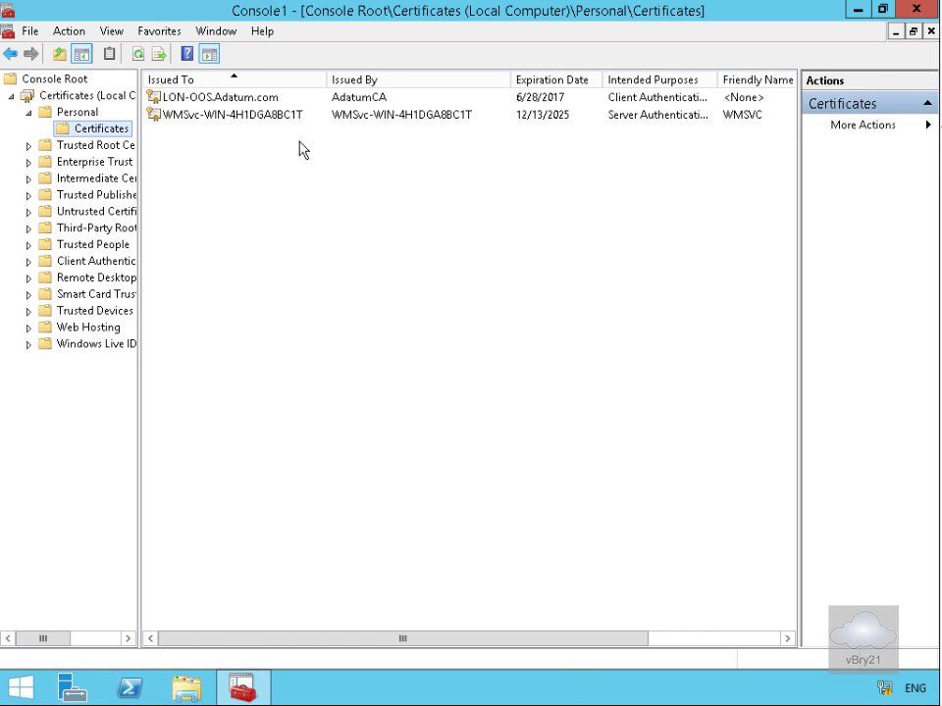
# - Give the LON-OOS.Adatum.com certificate the friendly name OOSCertificate and close the console without saving
pyautogui.click(221, 100)
pyautogui.rightClick(244, 99)
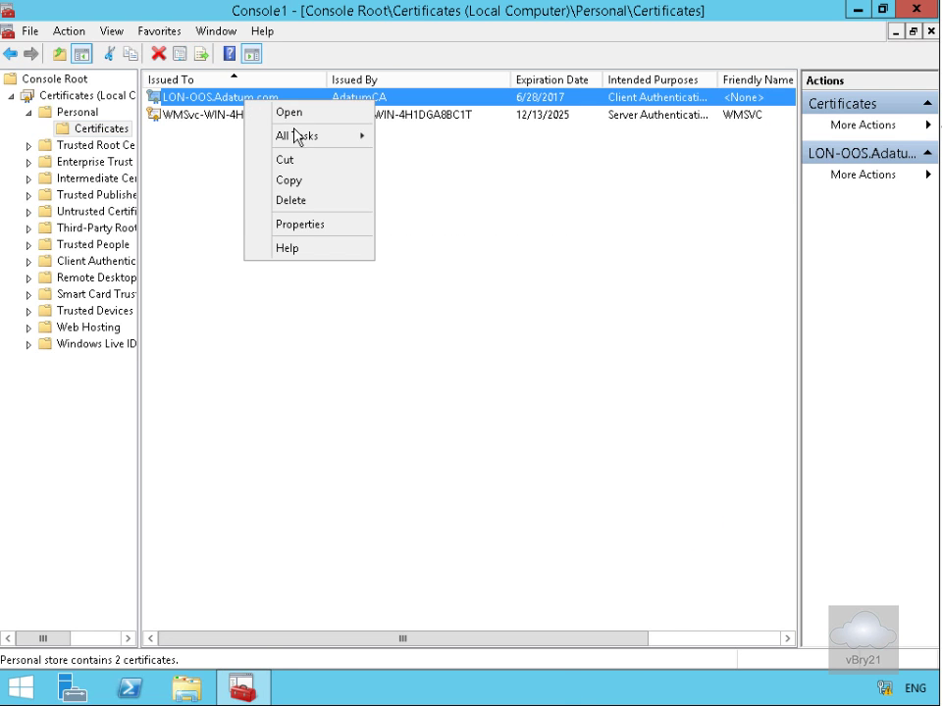
pyautogui.click(305, 225)
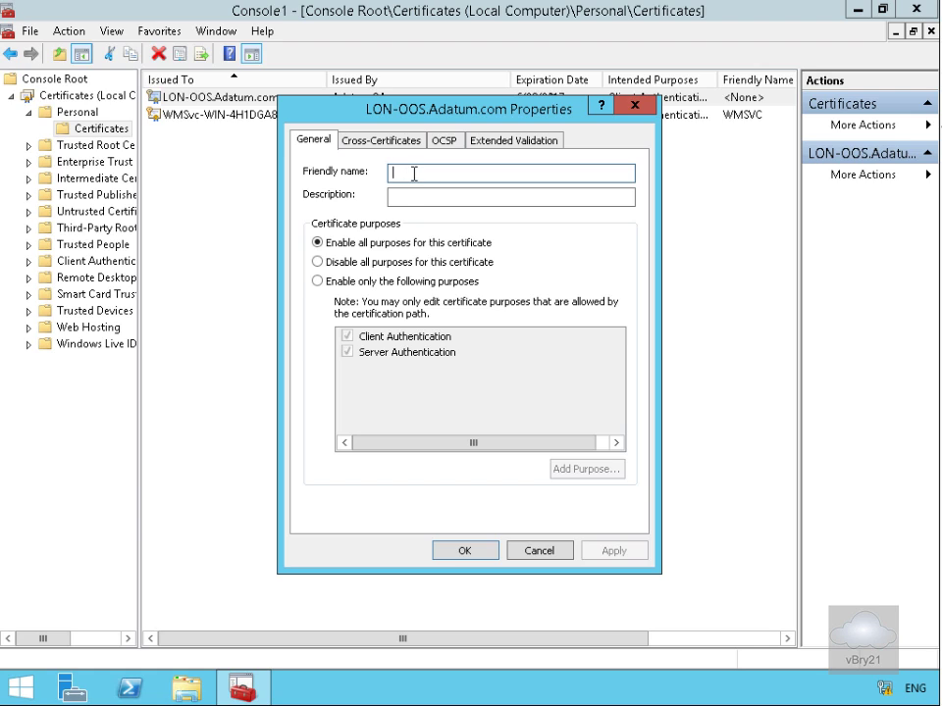
pyautogui.write('OOSCertificate')
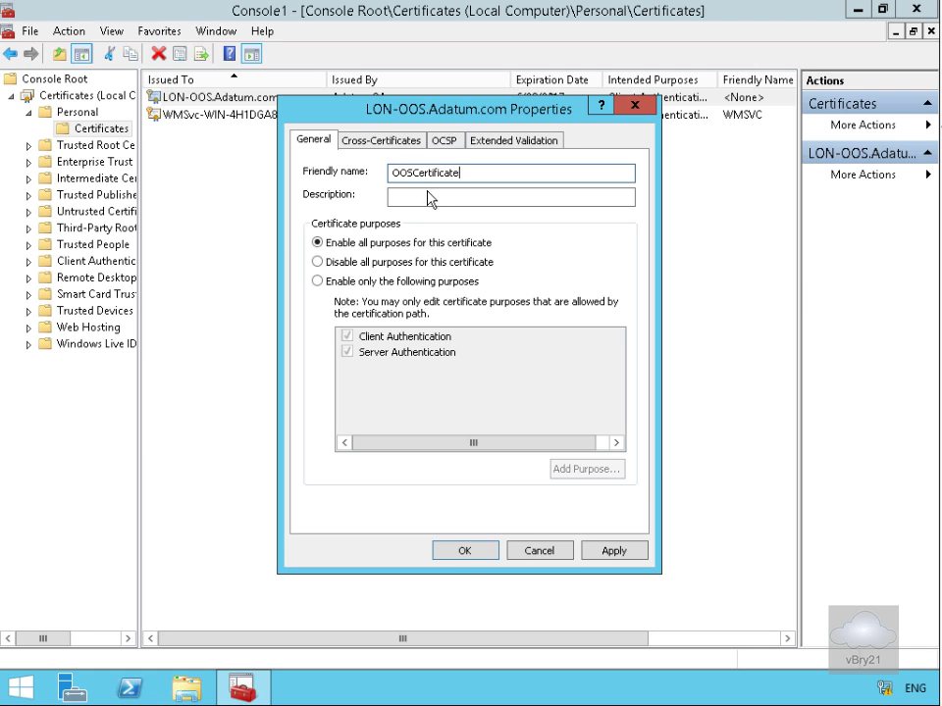
pyautogui.click(459, 553)
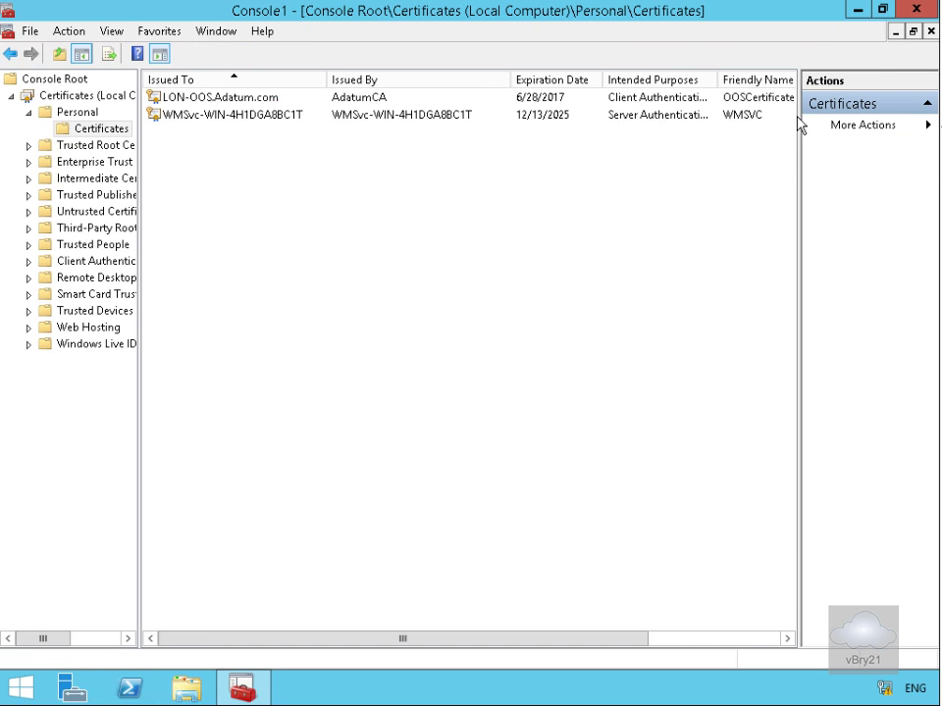
pyautogui.click(914, 14)
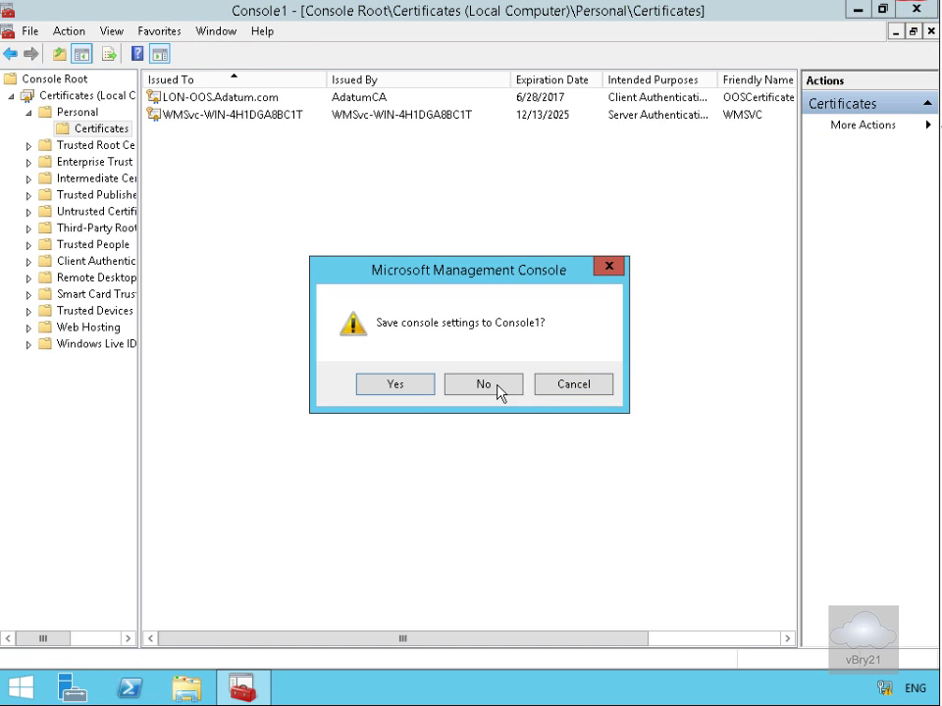
pyautogui.click(494, 387)
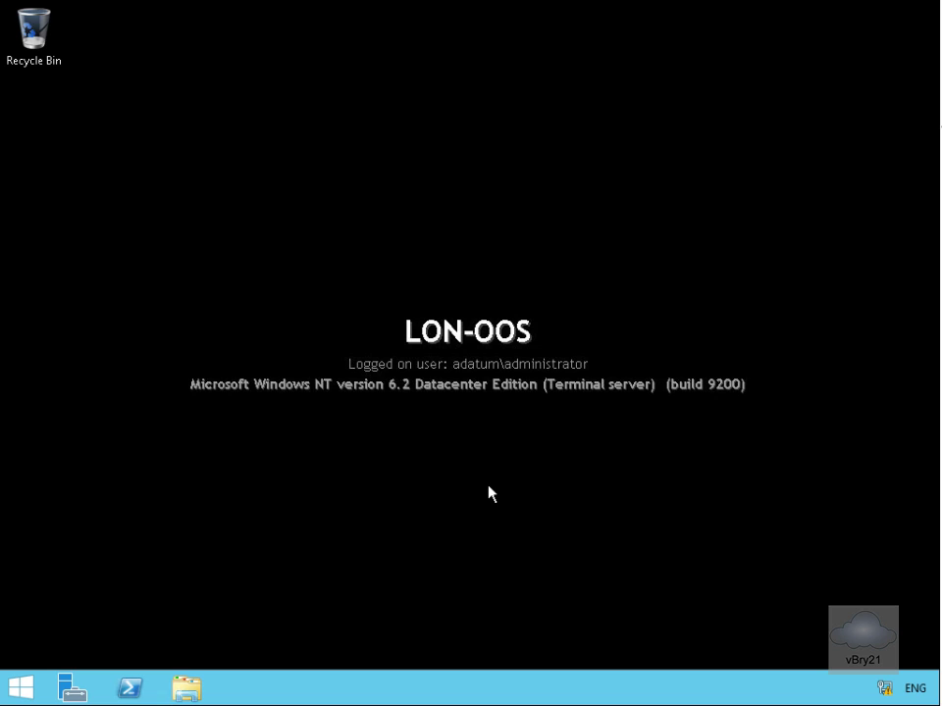
# - Start the Add Roles and Features wizard with role-based installation targeting LON-OOS.Adatum.com
pyautogui.click(74, 690)
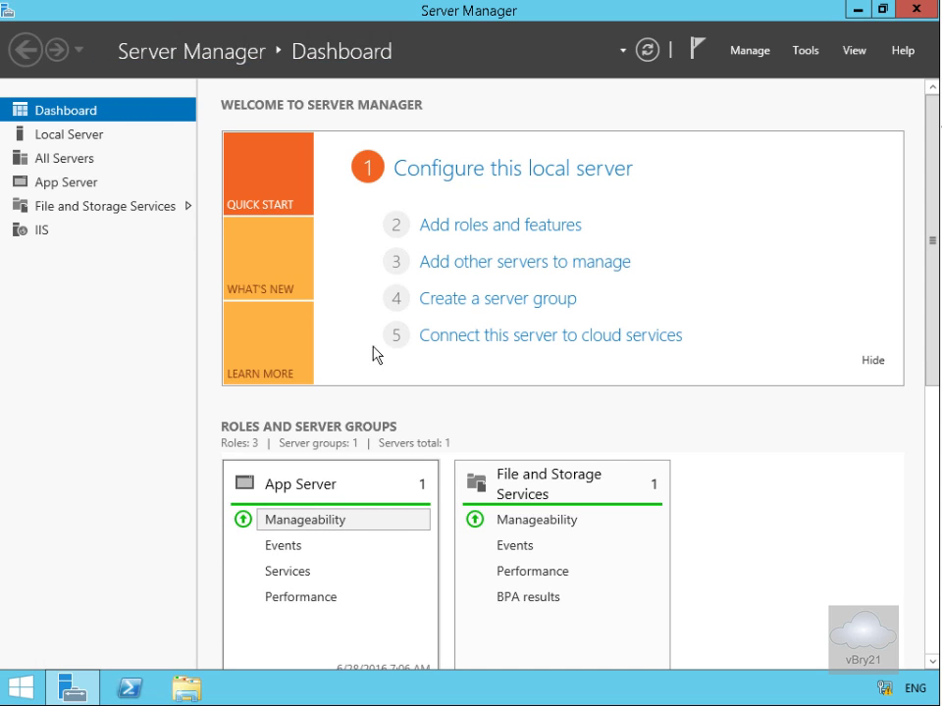
pyautogui.click(471, 234)
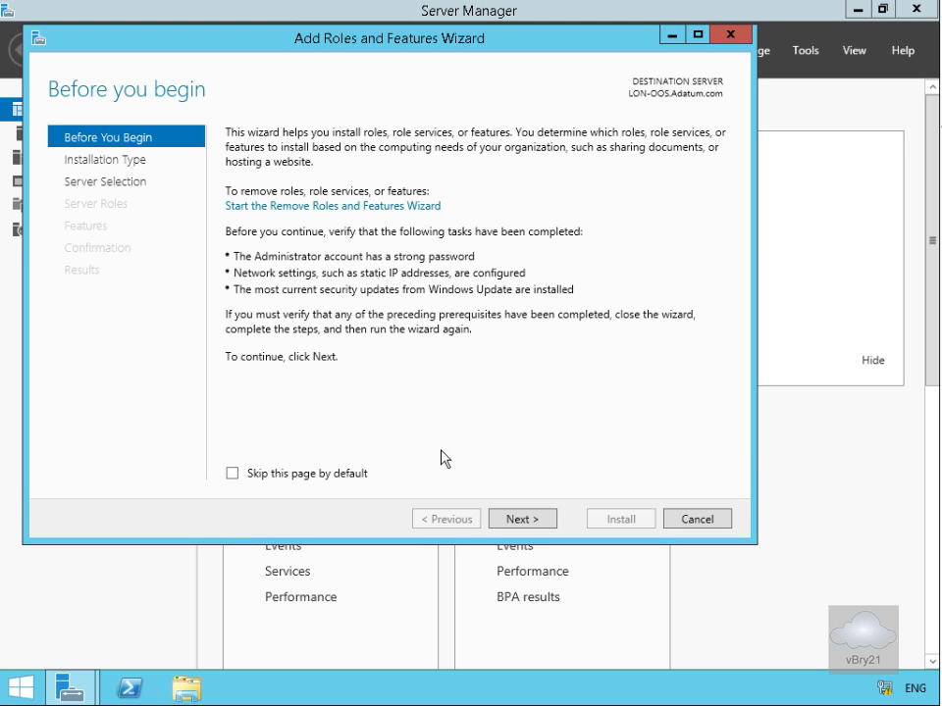
pyautogui.click(505, 528)
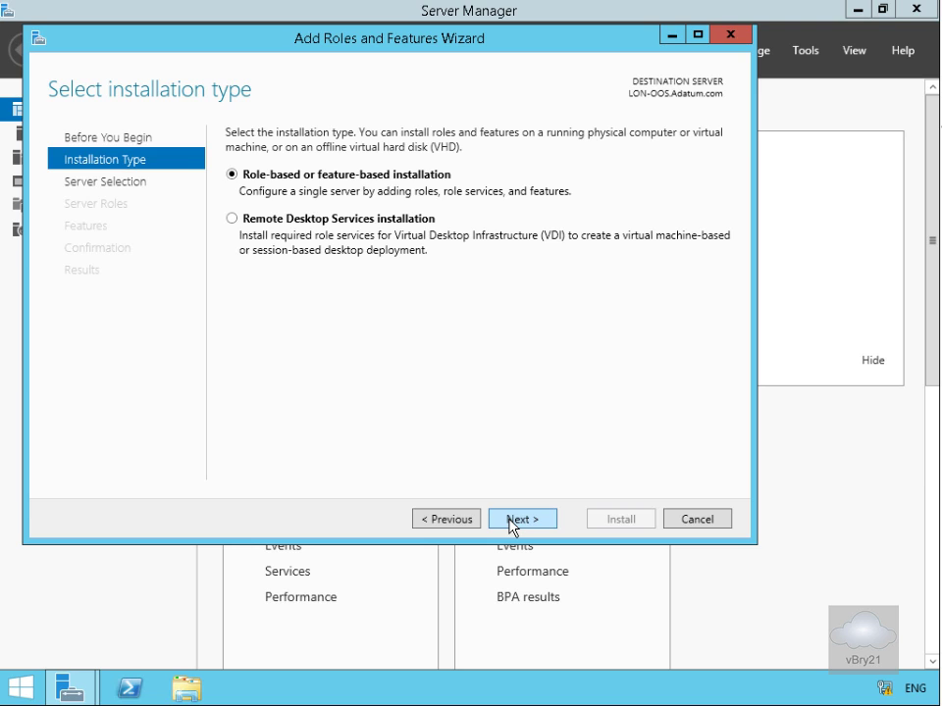
pyautogui.click(509, 526)
pyautogui.click(509, 526)
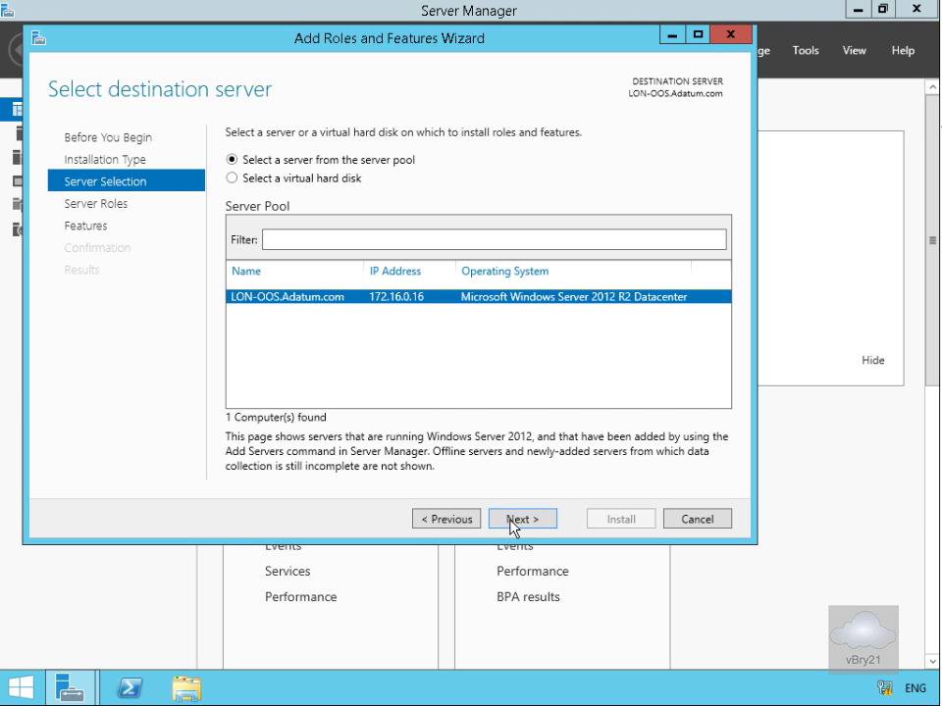
pyautogui.click(510, 521)
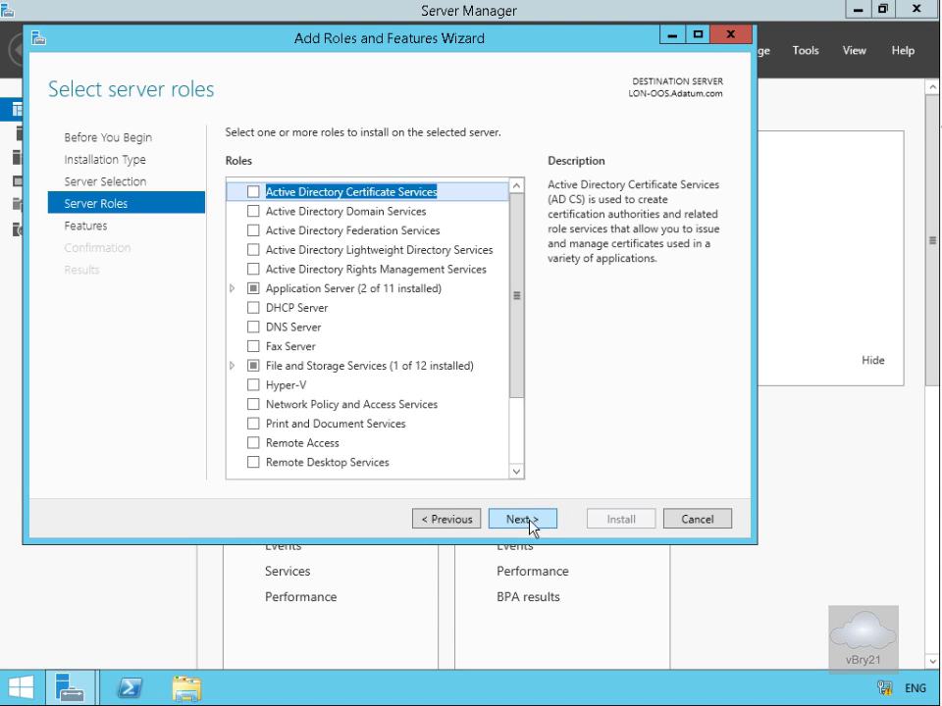
# - Expand Web Server (IIS) and its Web Server role services in the roles list
pyautogui.moveTo(515, 388); pyautogui.dragTo(517, 471)
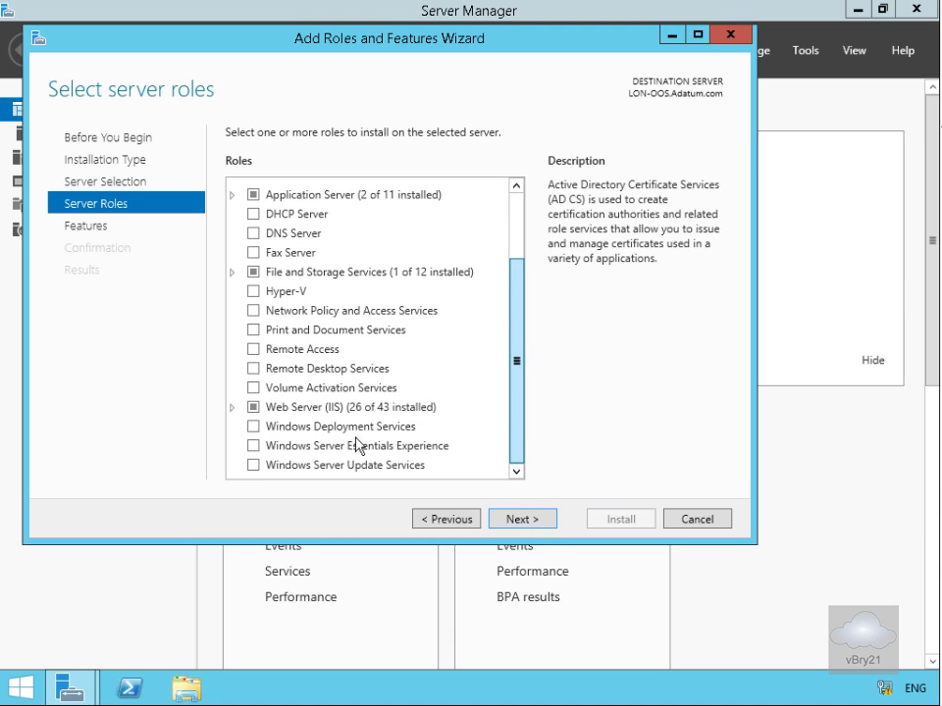
pyautogui.click(232, 407)
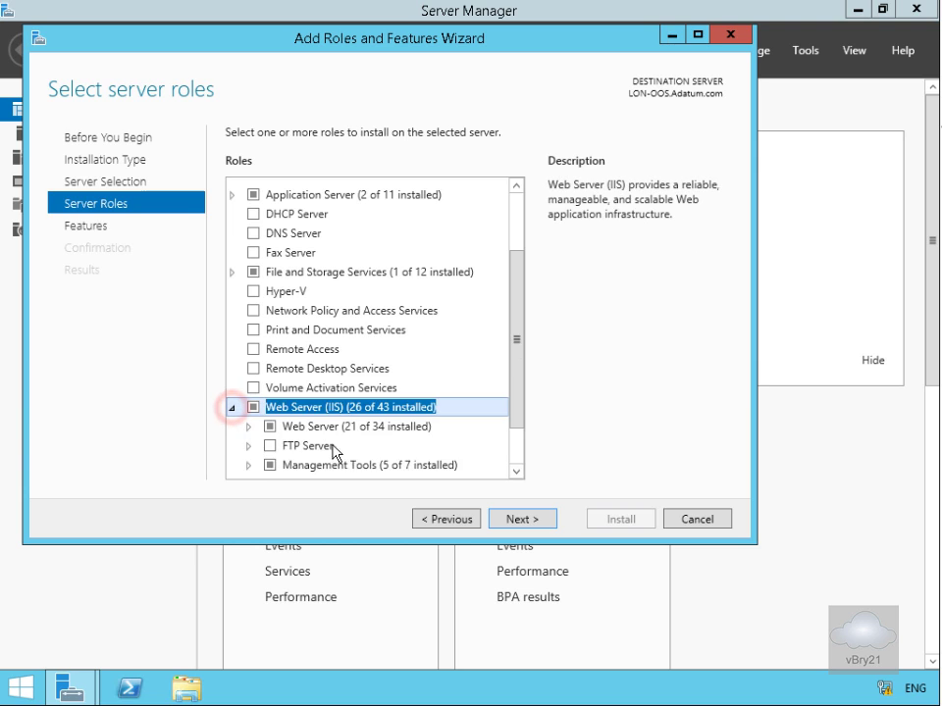
pyautogui.click(517, 473)
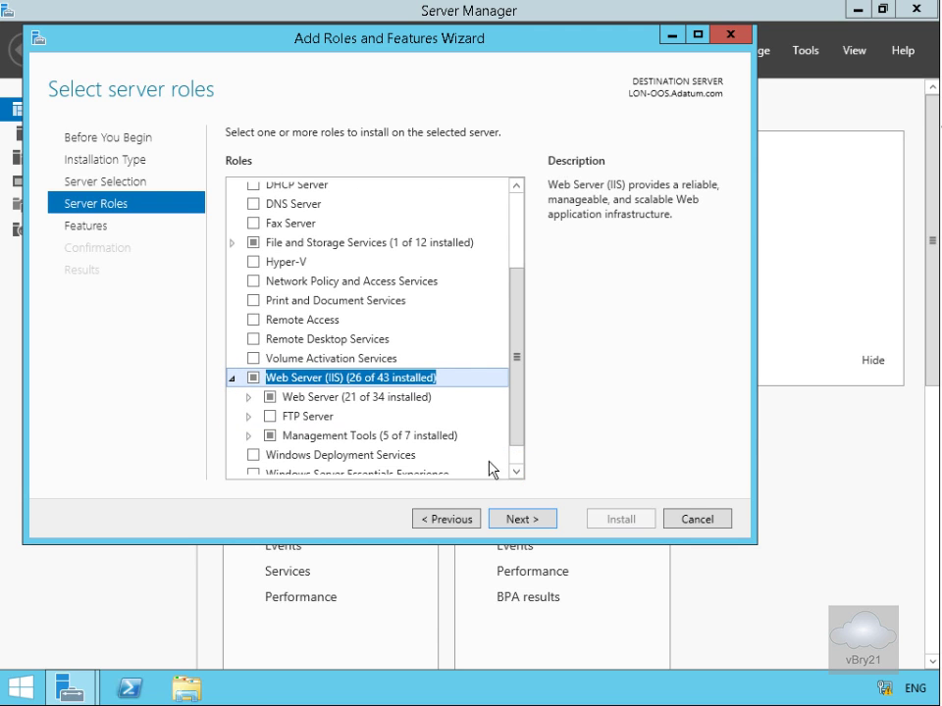
pyautogui.click(246, 400)
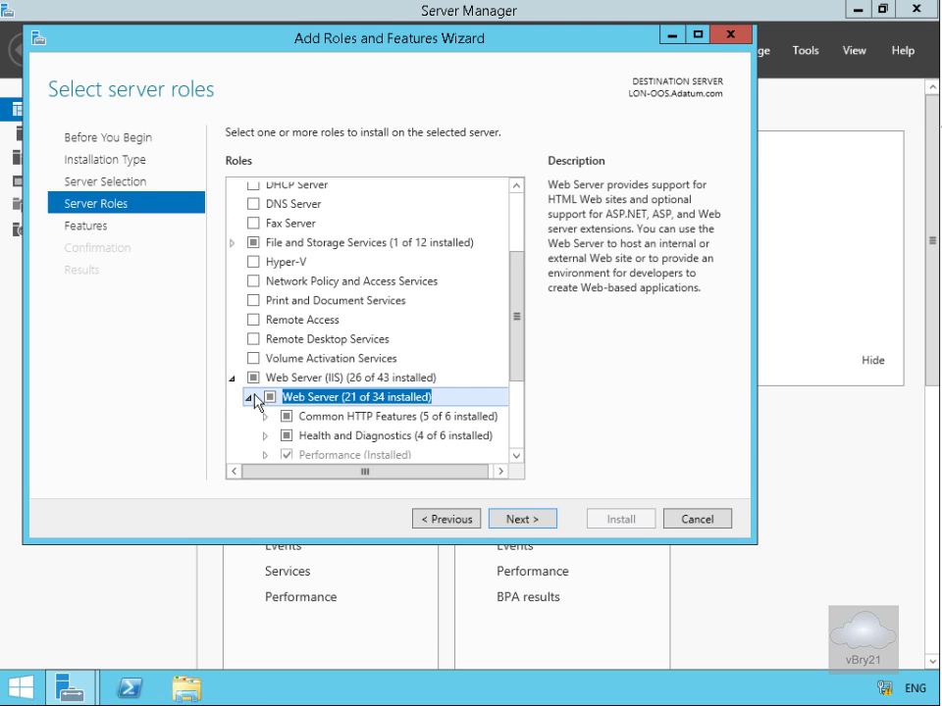
pyautogui.click(517, 455)
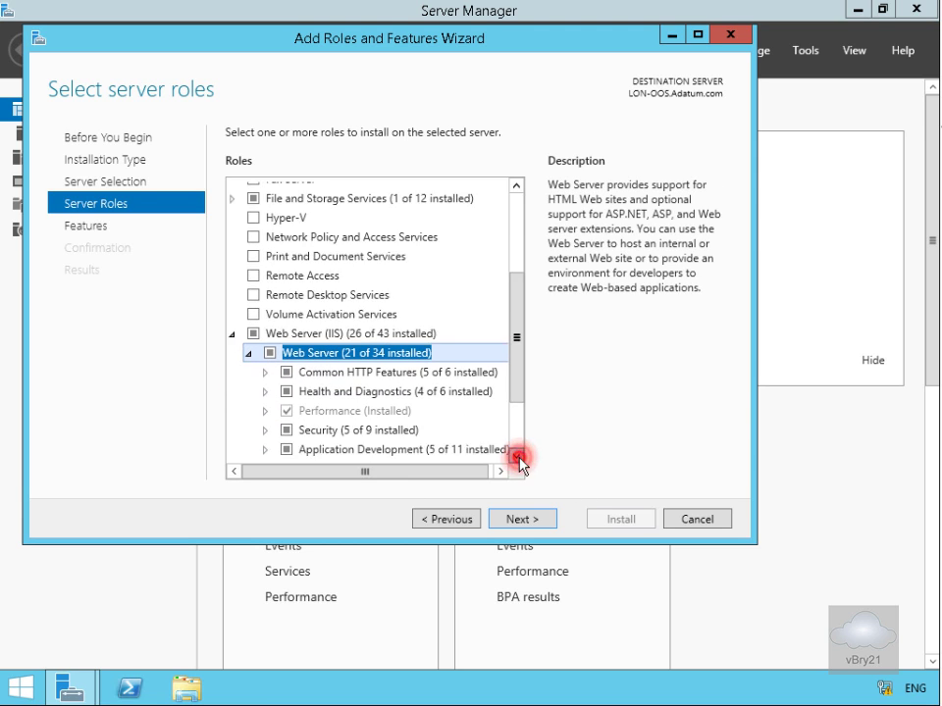
pyautogui.click(517, 455)
pyautogui.click(517, 455)
pyautogui.click(517, 455)
# - Tick Server Side Includes under Application Development and continue to the features page
pyautogui.click(265, 406)
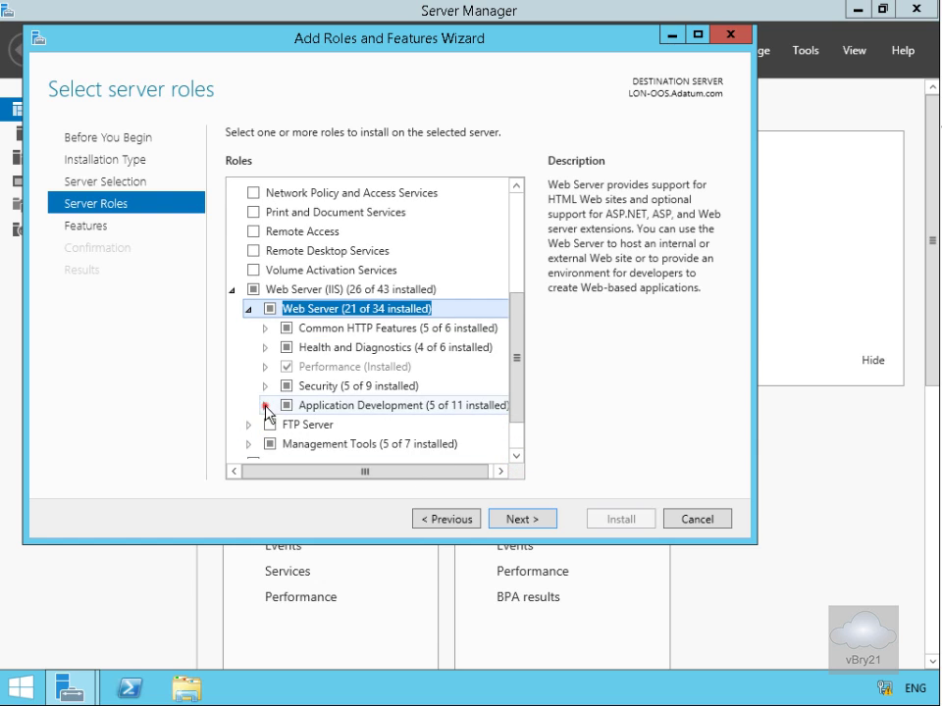
pyautogui.click(517, 456)
pyautogui.click(518, 458)
pyautogui.click(517, 457)
pyautogui.click(517, 457)
pyautogui.click(517, 457)
pyautogui.click(516, 457)
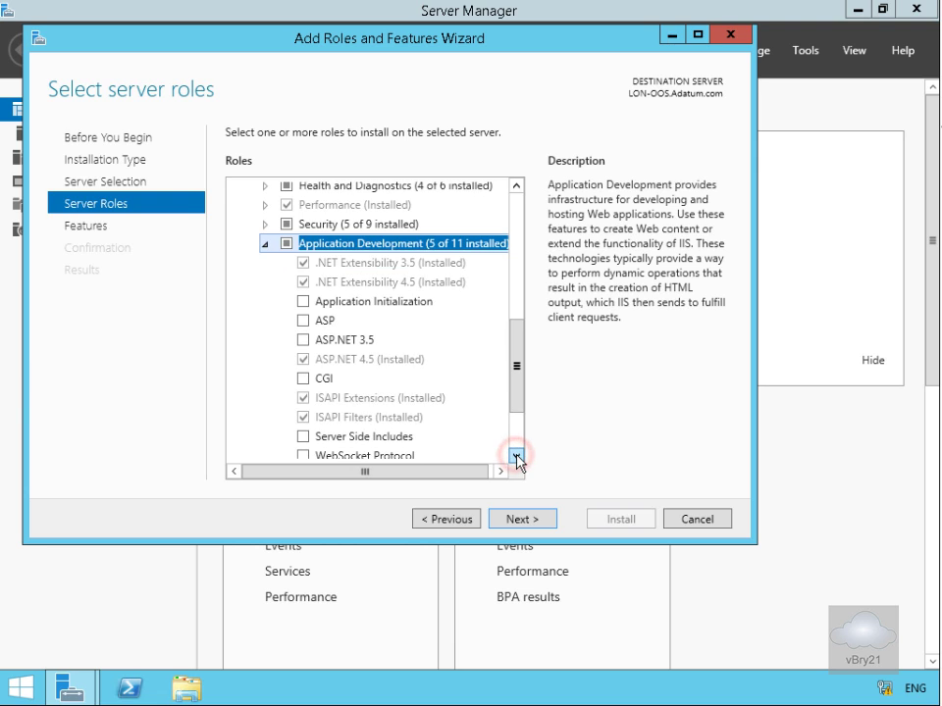
pyautogui.click(303, 438)
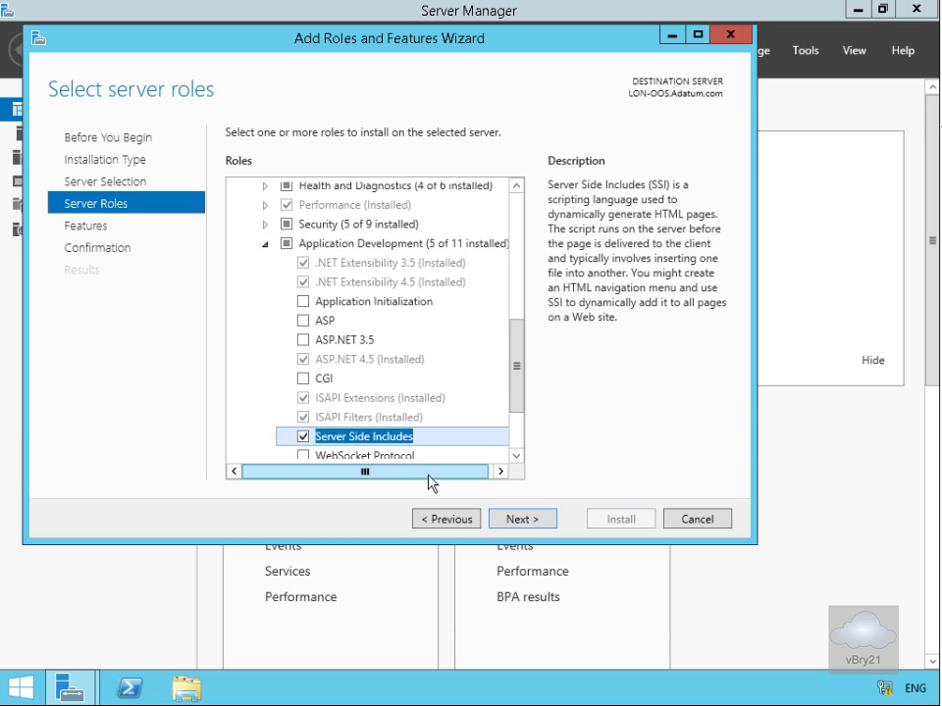
pyautogui.click(509, 521)
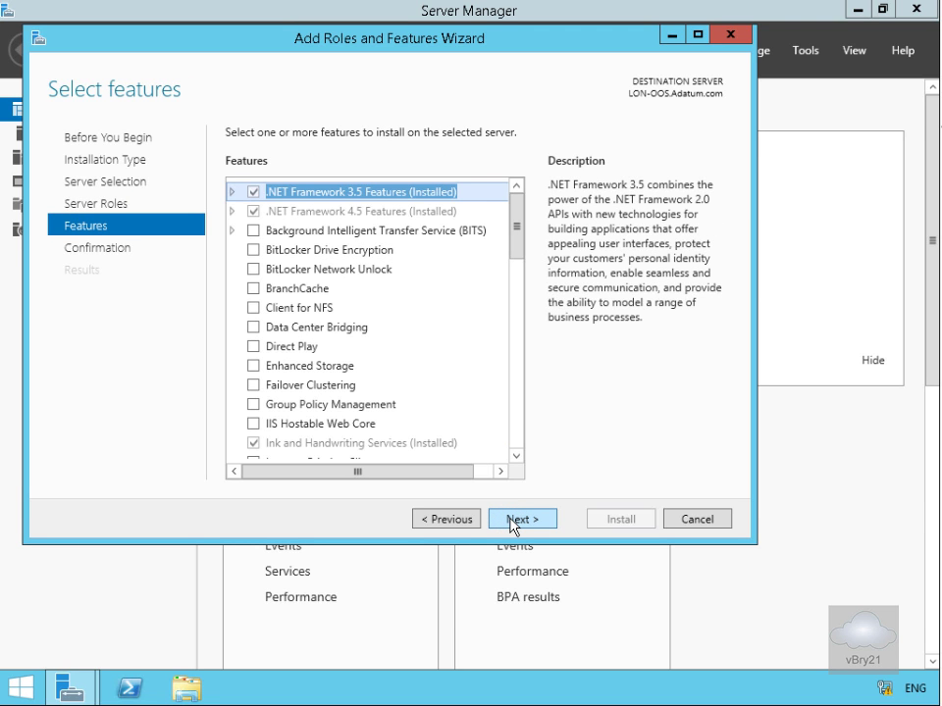
# - Install Server Side Includes on LON-OOS and close the wizard once it succeeds
pyautogui.click(510, 523)
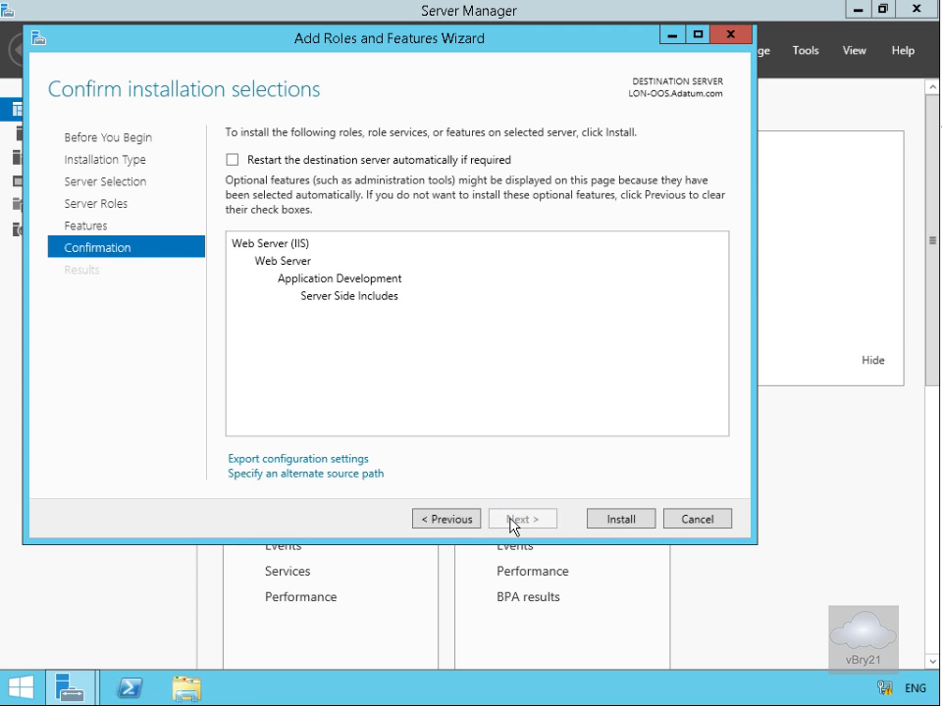
pyautogui.click(596, 524)
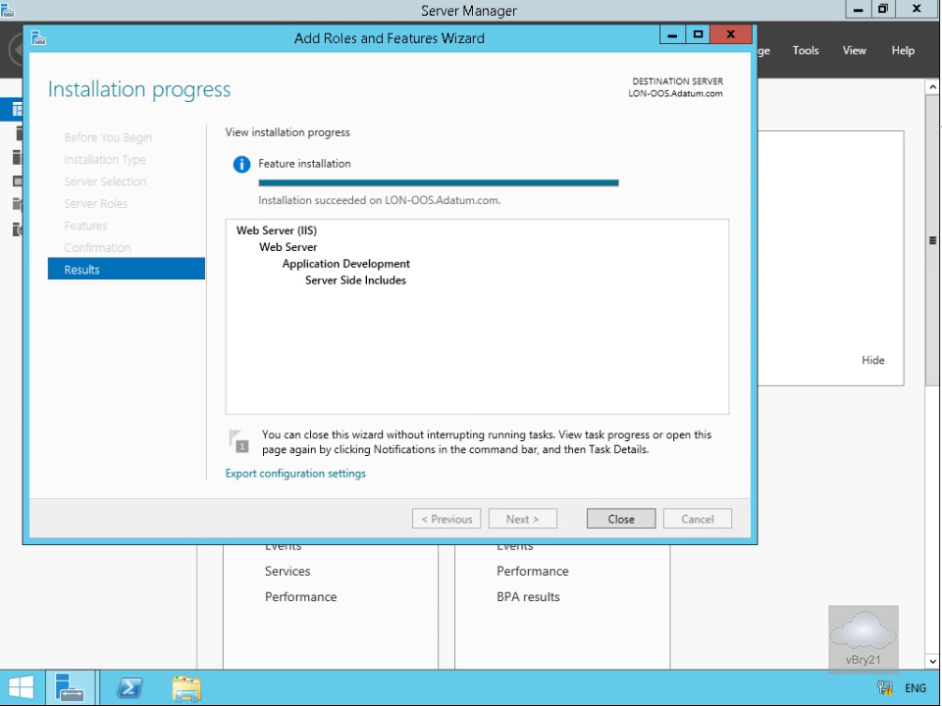
pyautogui.click(605, 520)
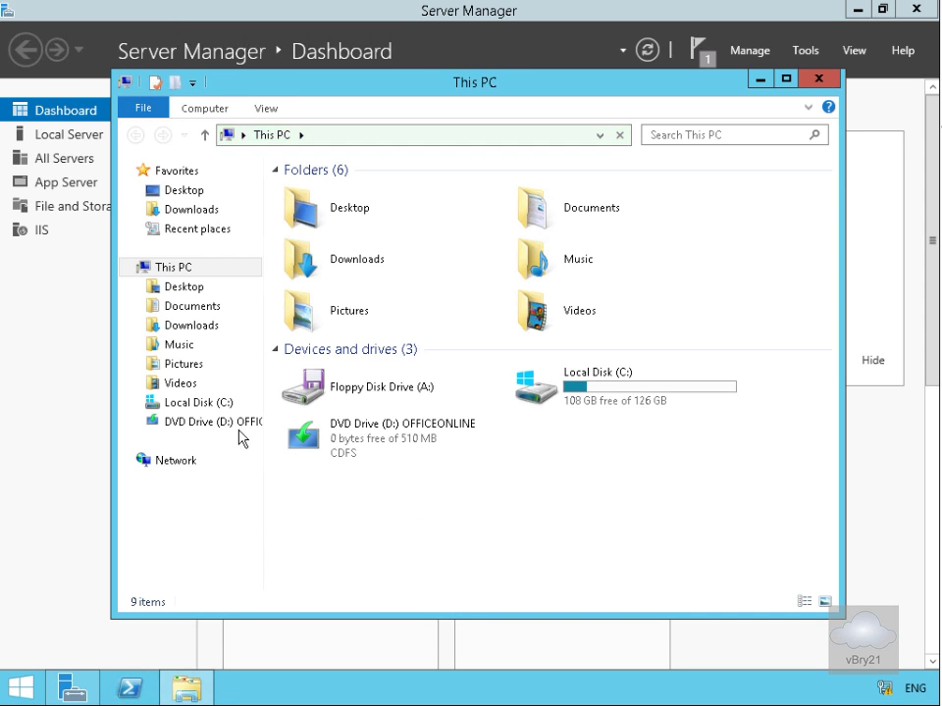
# - Run setup.exe from the OFFICEONLINE DVD, accept the license and install Office Online Server to the default location
pyautogui.click(236, 421)
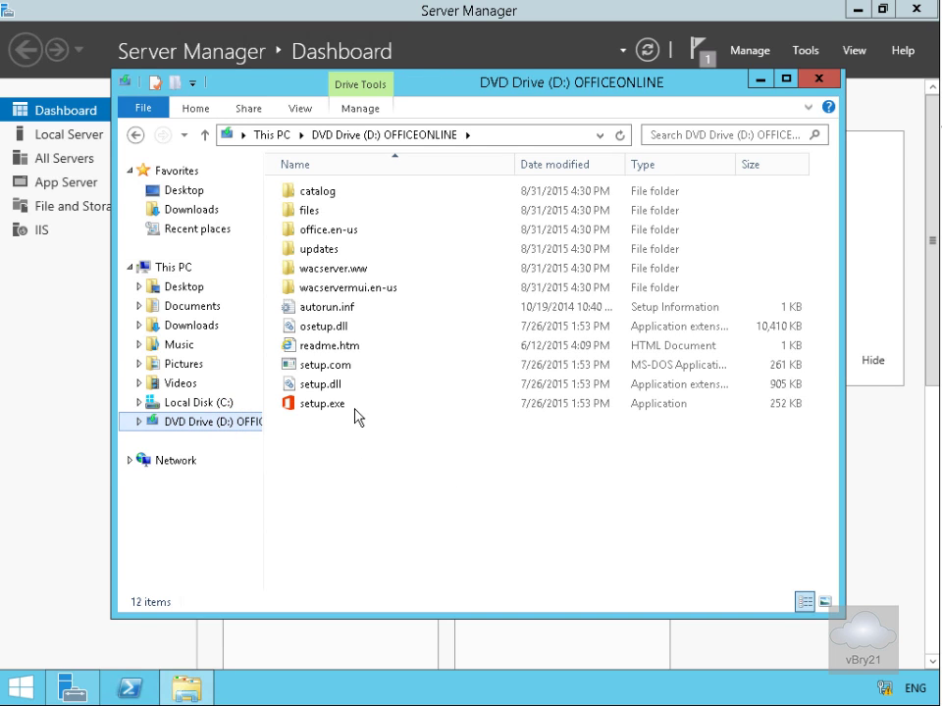
pyautogui.click(339, 406)
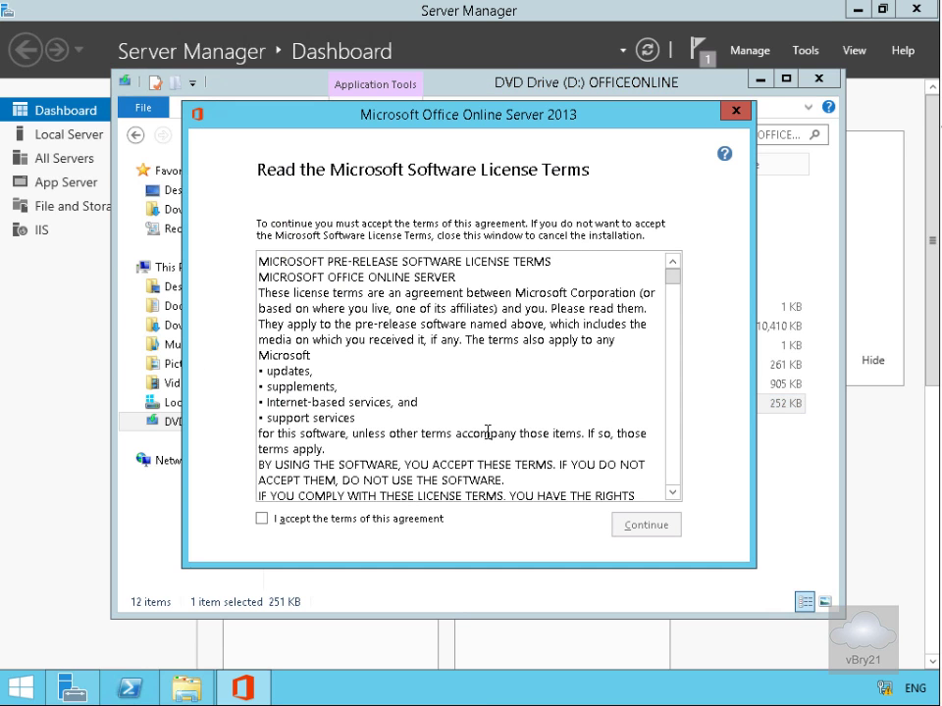
pyautogui.moveTo(679, 284); pyautogui.dragTo(675, 489)
pyautogui.click(262, 519)
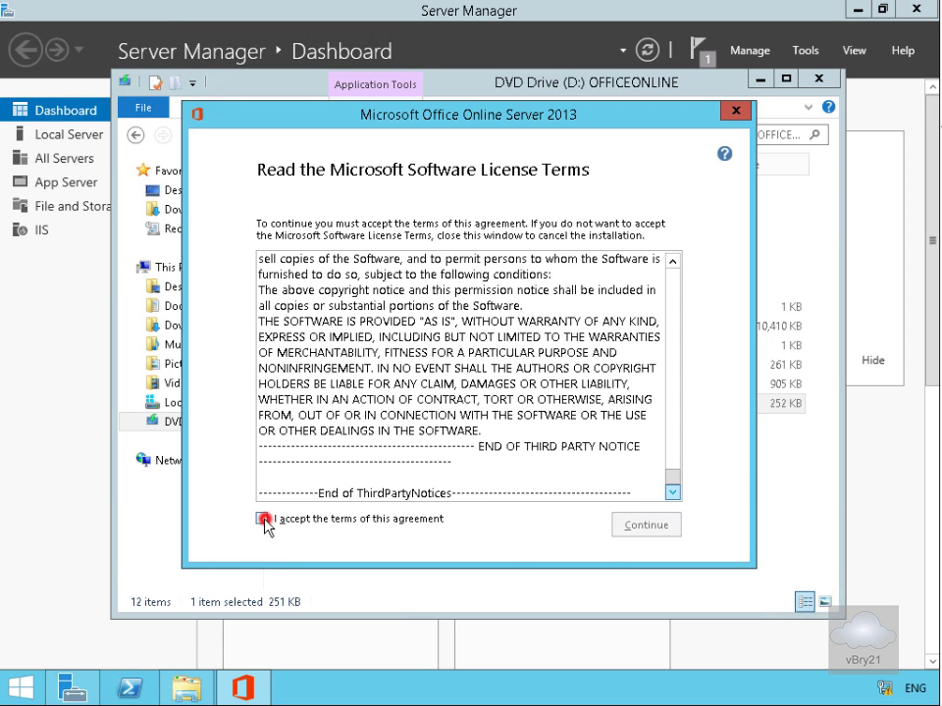
pyautogui.click(645, 530)
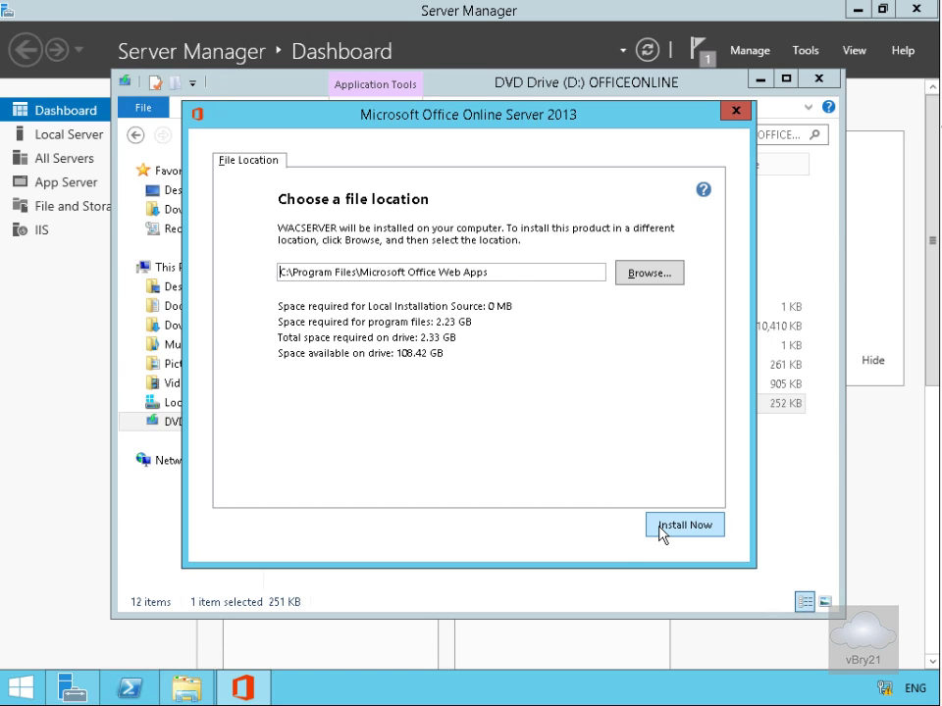
pyautogui.click(660, 530)
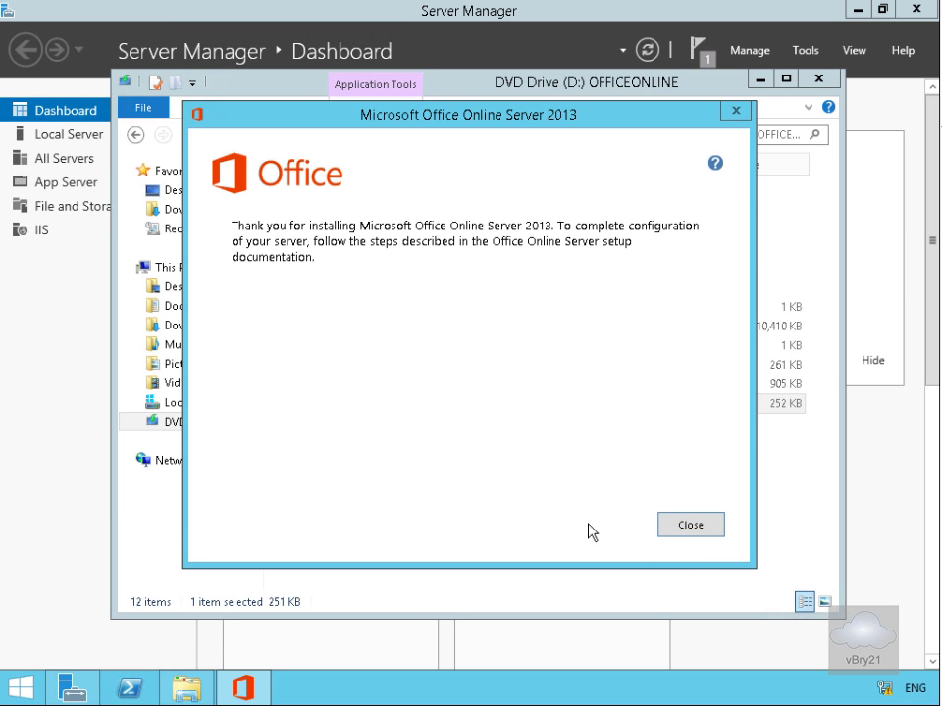
pyautogui.click(691, 527)
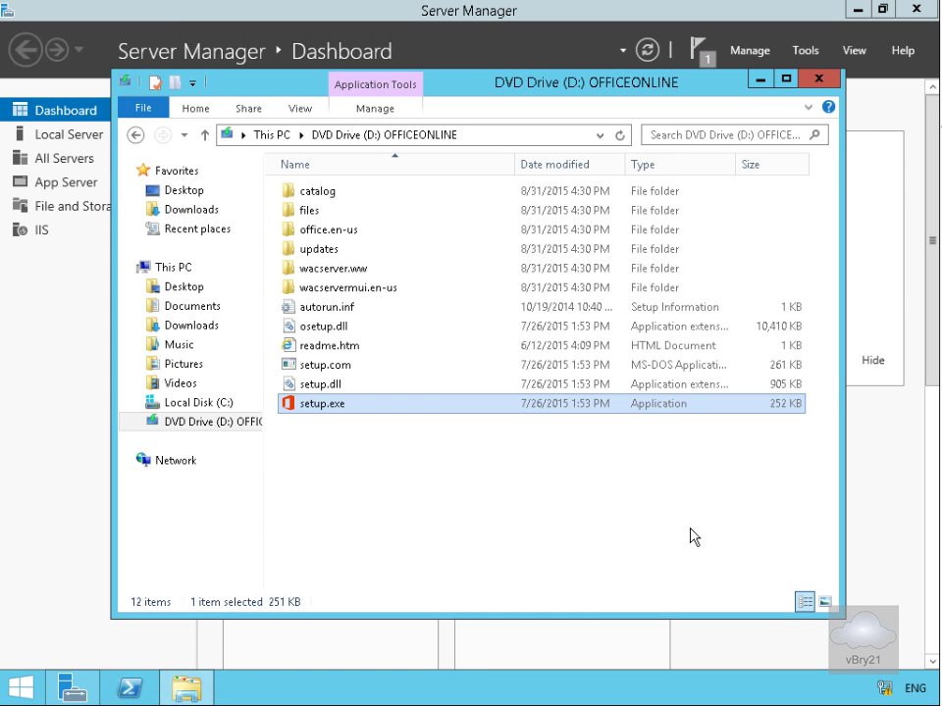
pyautogui.click(130, 688)
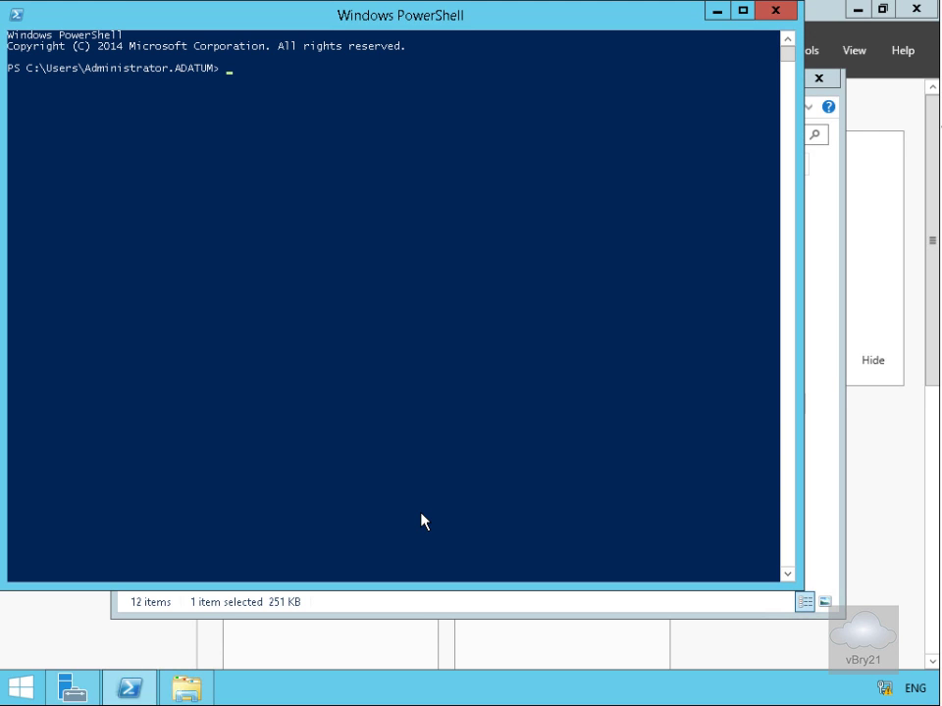
pyautogui.write('cls')
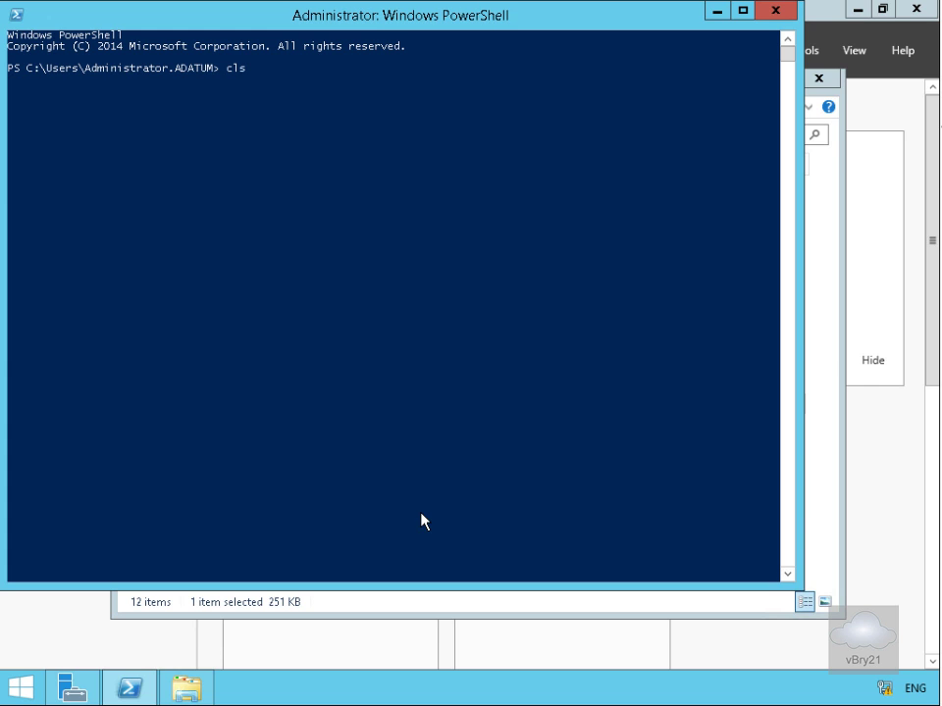
pyautogui.press('Return')
pyautogui.rightClick(420, 520)
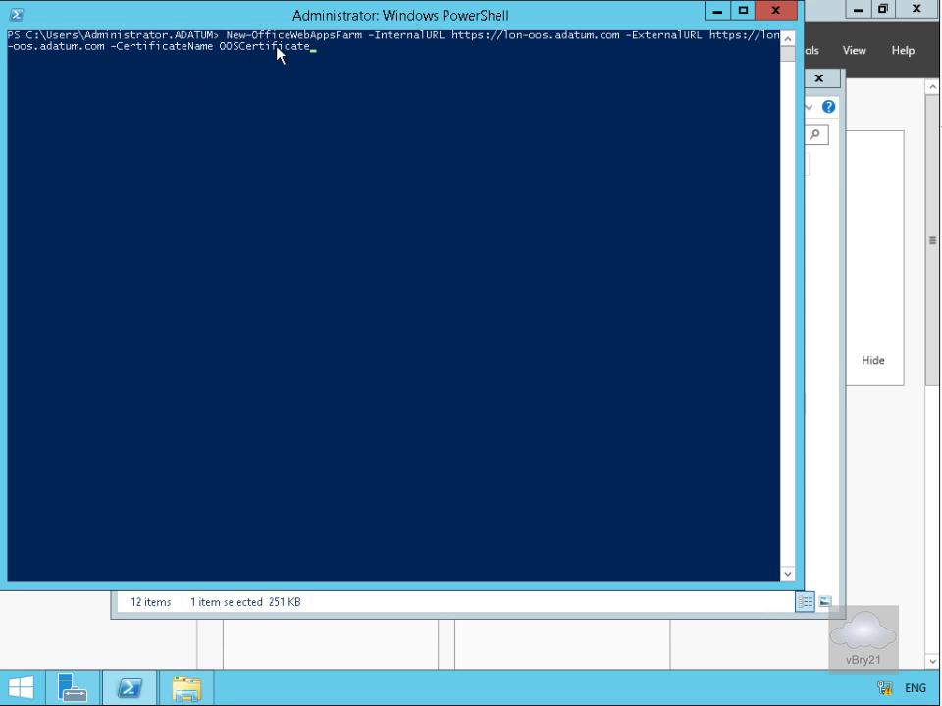
pyautogui.click(305, 62)
pyautogui.click(323, 68)
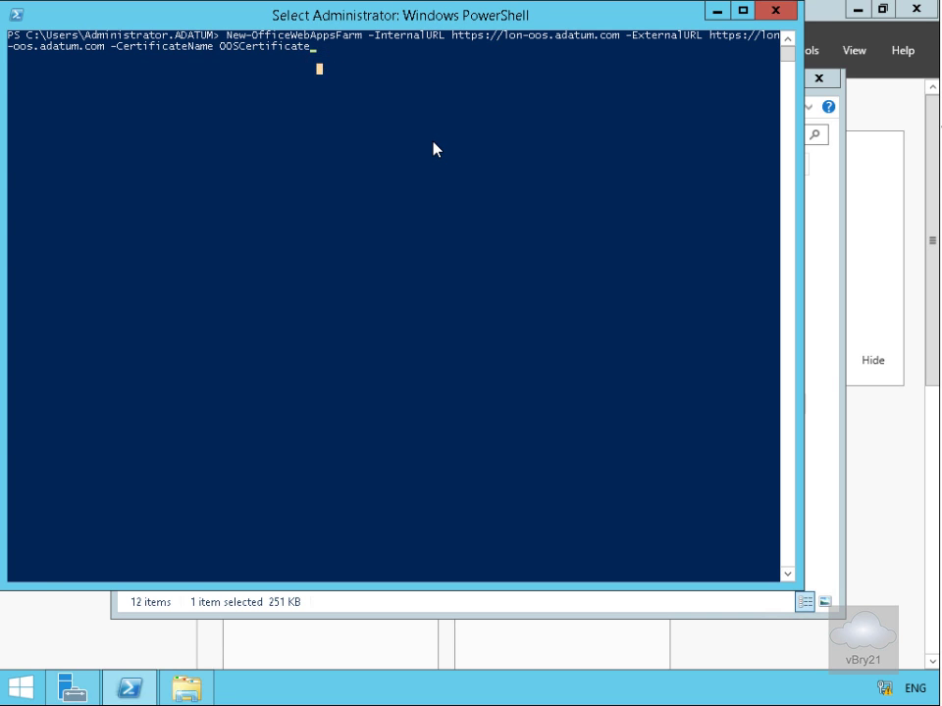
pyautogui.press('Return')
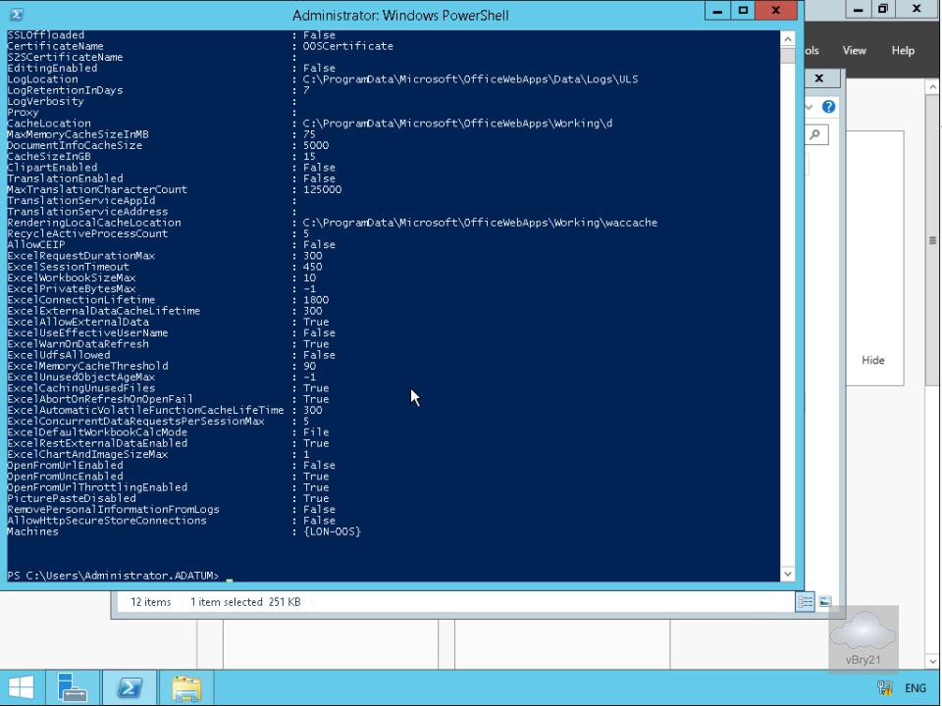
pyautogui.scroll(3, 411, 397)
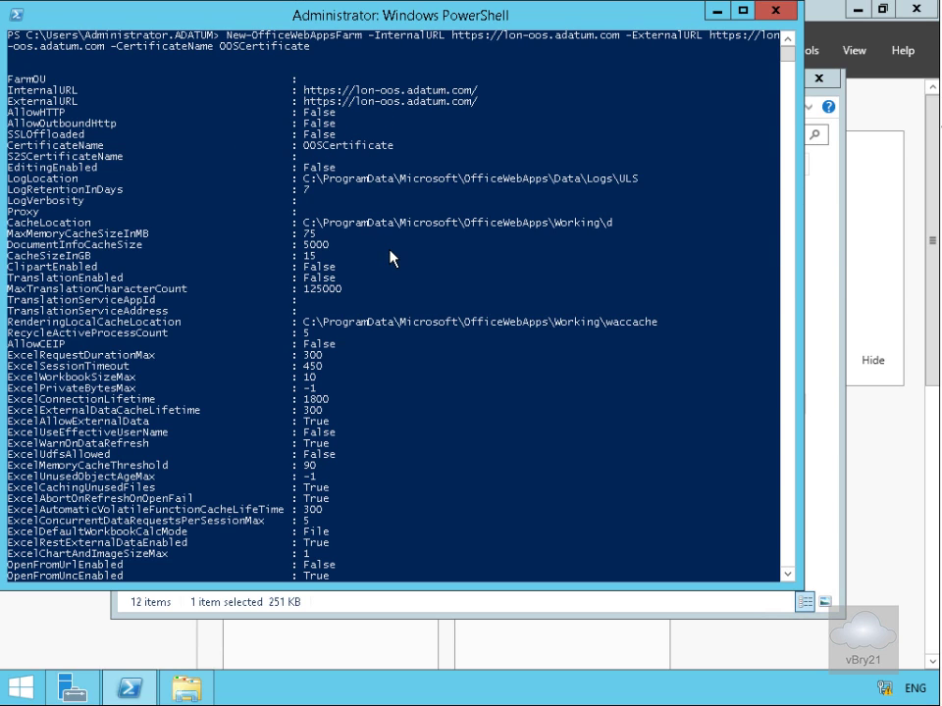
pyautogui.scroll(-5, 389, 257)
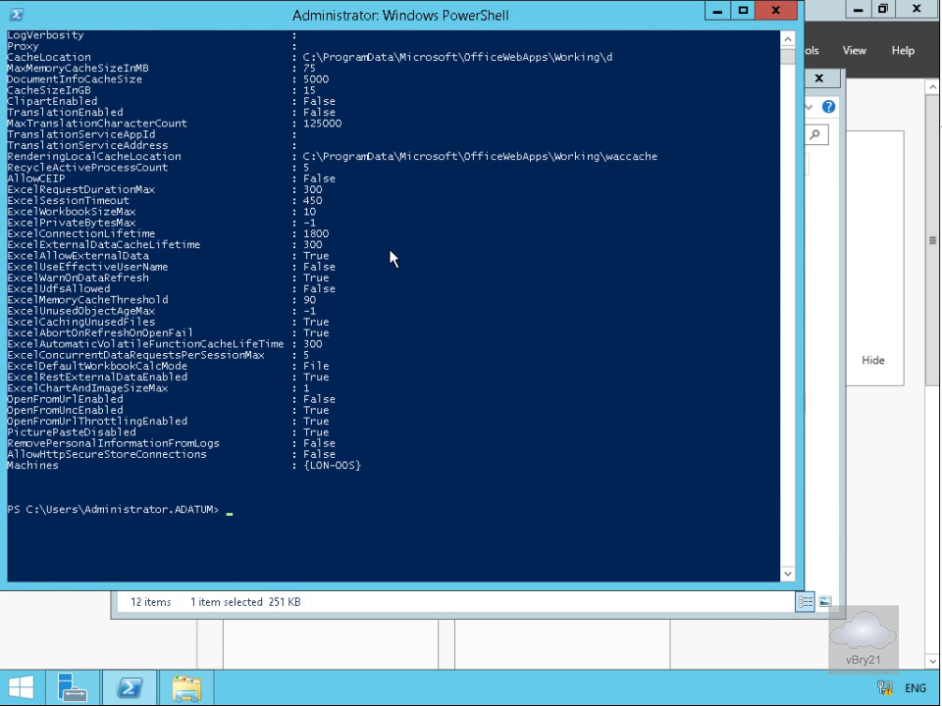
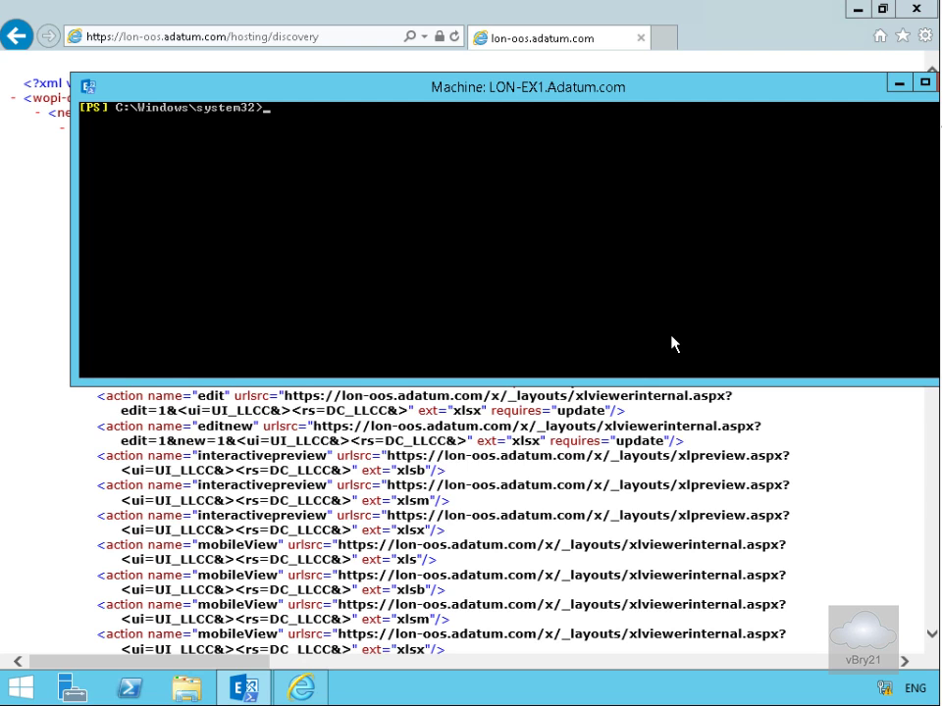
pyautogui.click(916, 12)
pyautogui.click(624, 89)
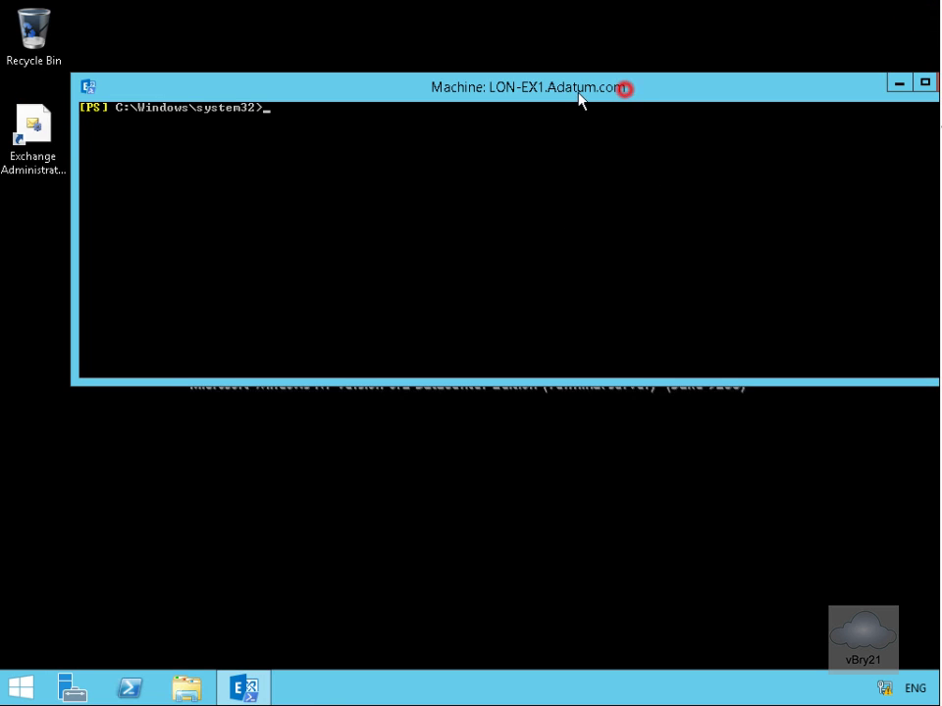
pyautogui.click(876, 86)
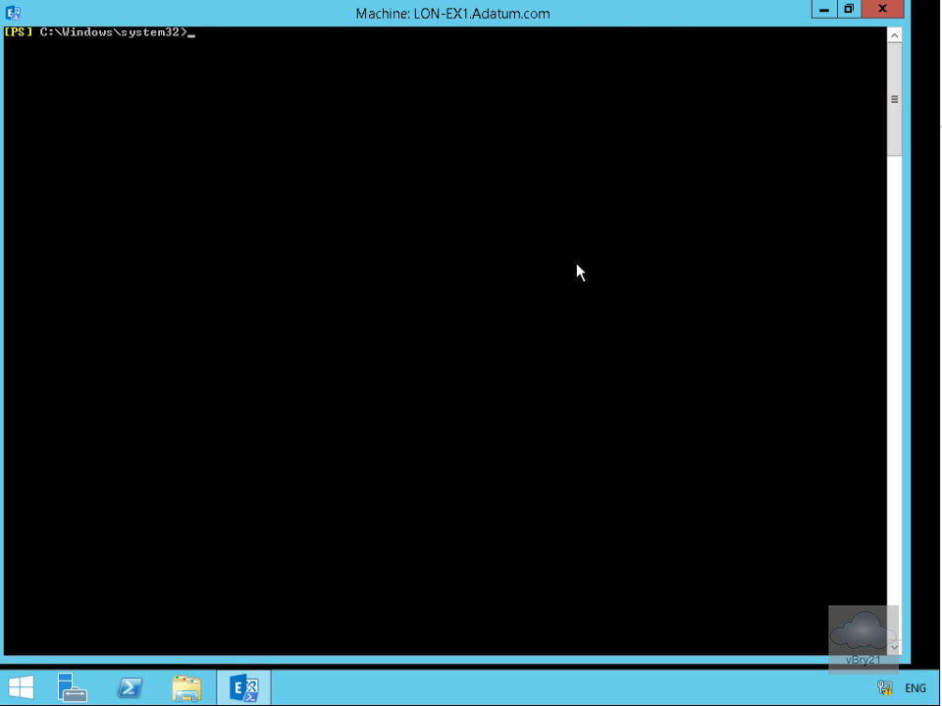
pyautogui.rightClick(577, 272)
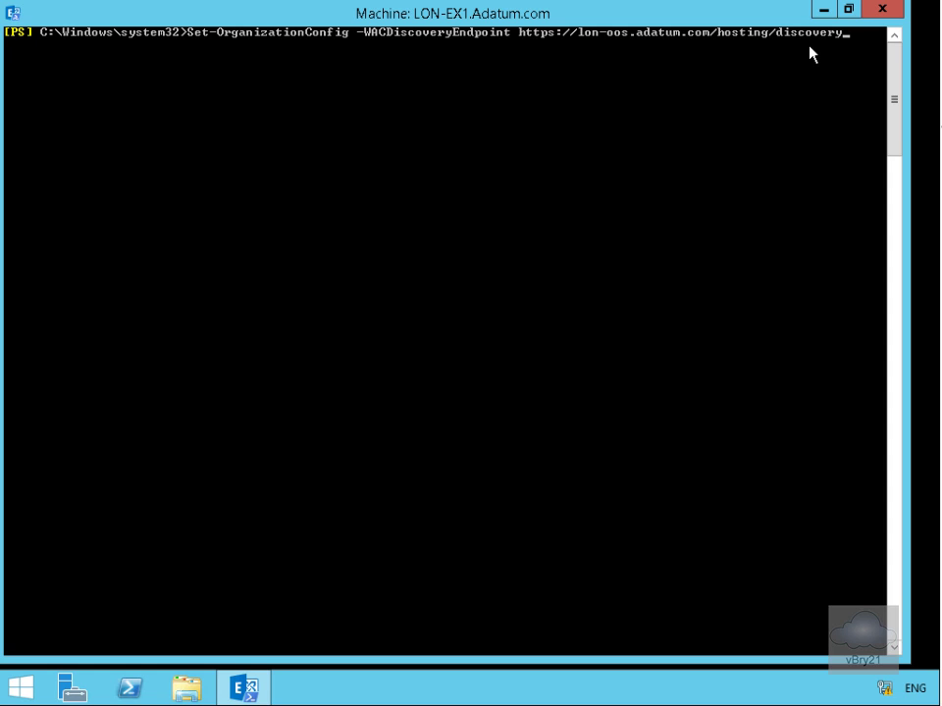
pyautogui.press('Return')
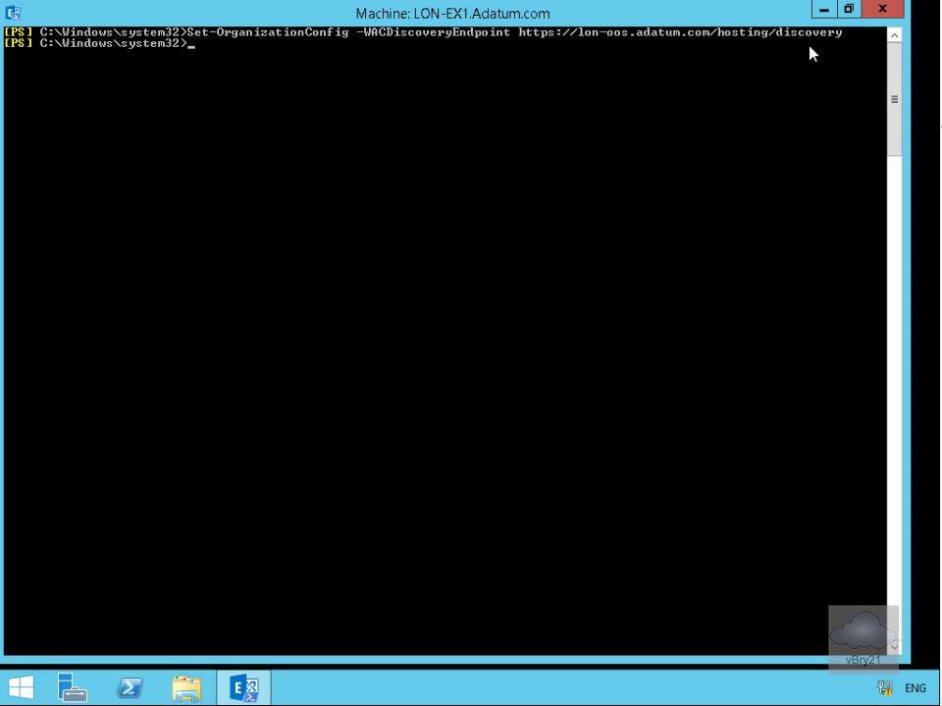
# - Restart IIS with iisreset, then close the Exchange Management Shell
pyautogui.write('iisreset')
pyautogui.press('Return')
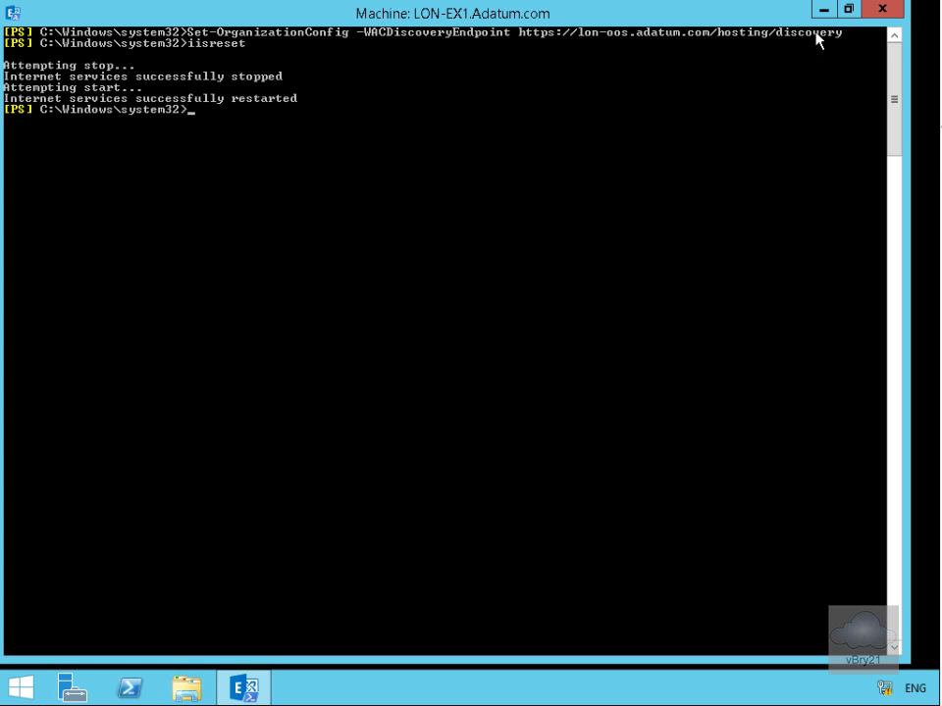
pyautogui.click(876, 10)
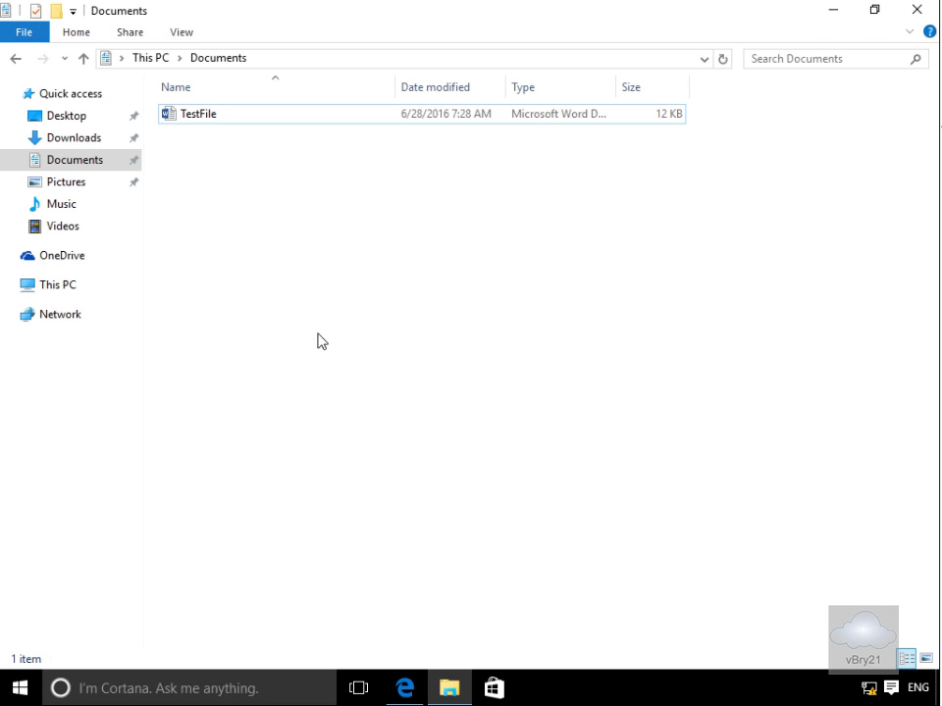
# - Open TestFile from Documents in Word, dismiss the activation notice, close Word, and return to Edge
pyautogui.click(221, 119)
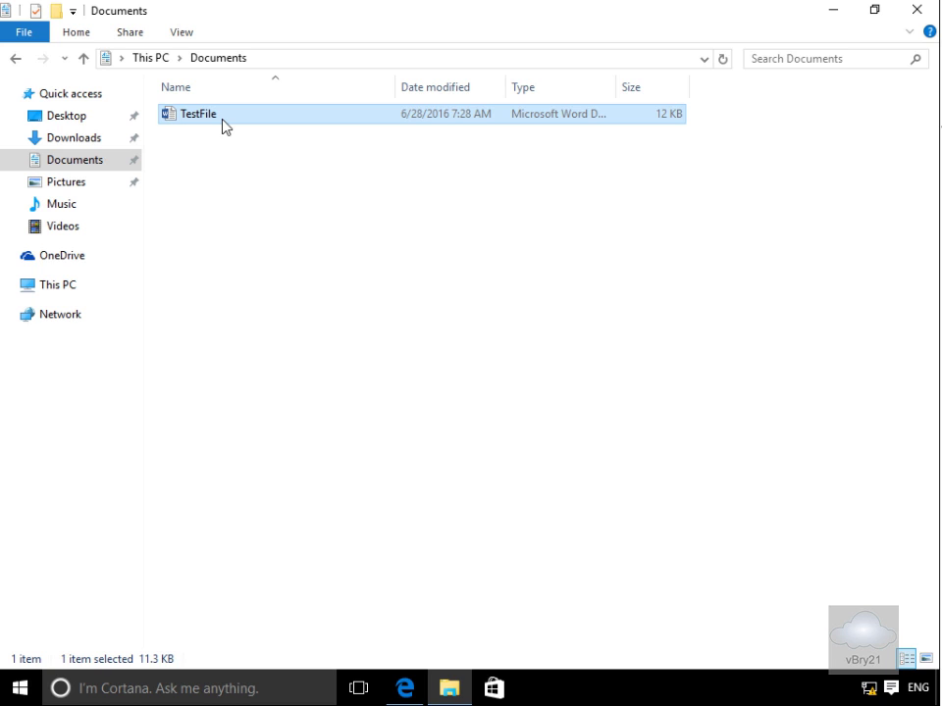
pyautogui.doubleClick(225, 126)
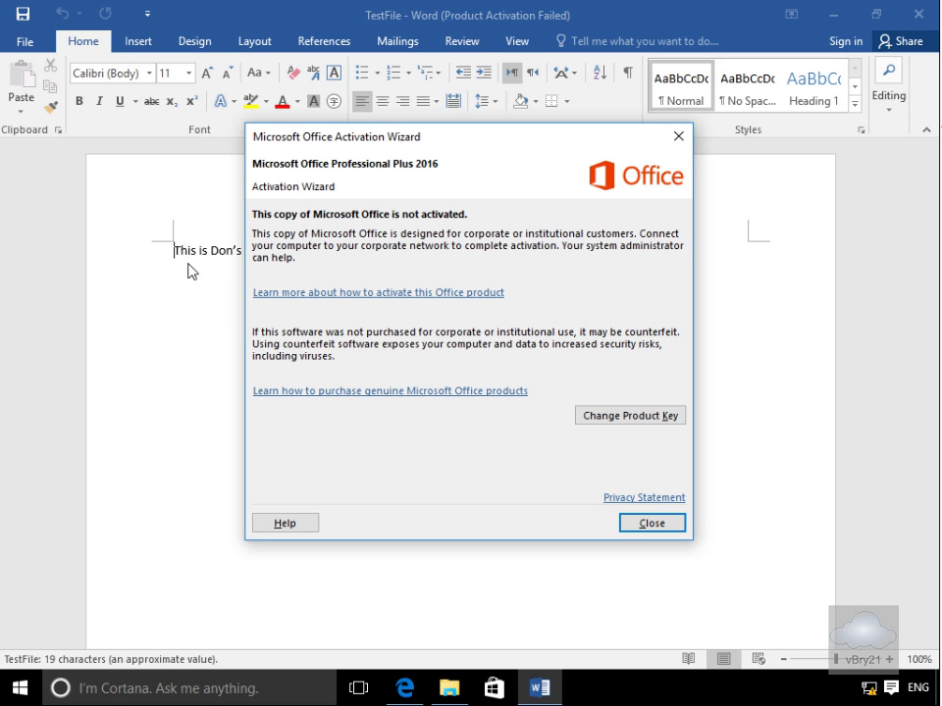
pyautogui.click(646, 524)
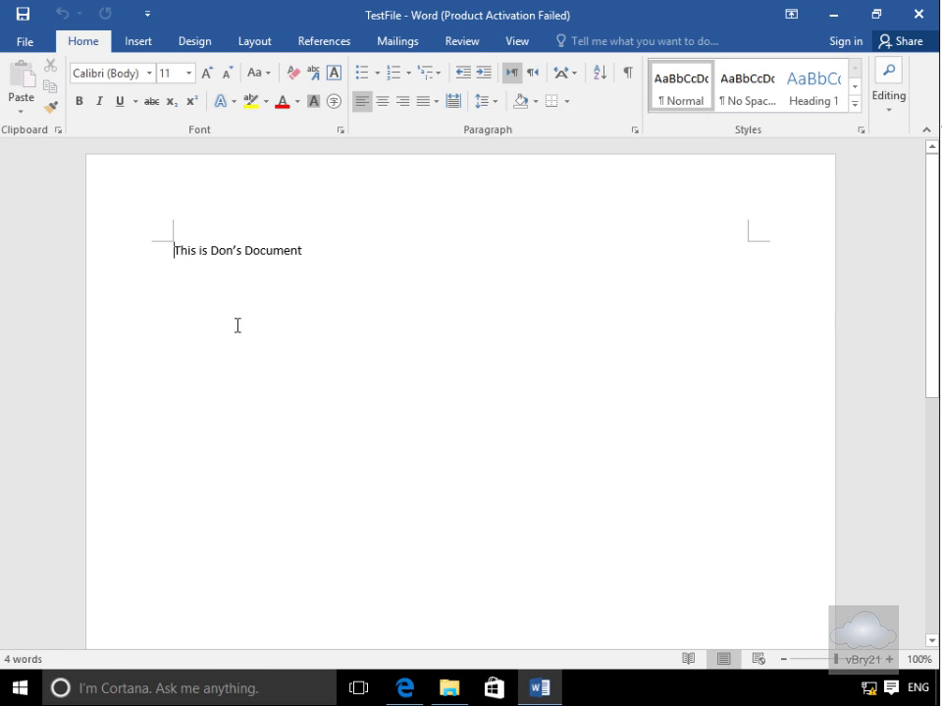
pyautogui.click(916, 14)
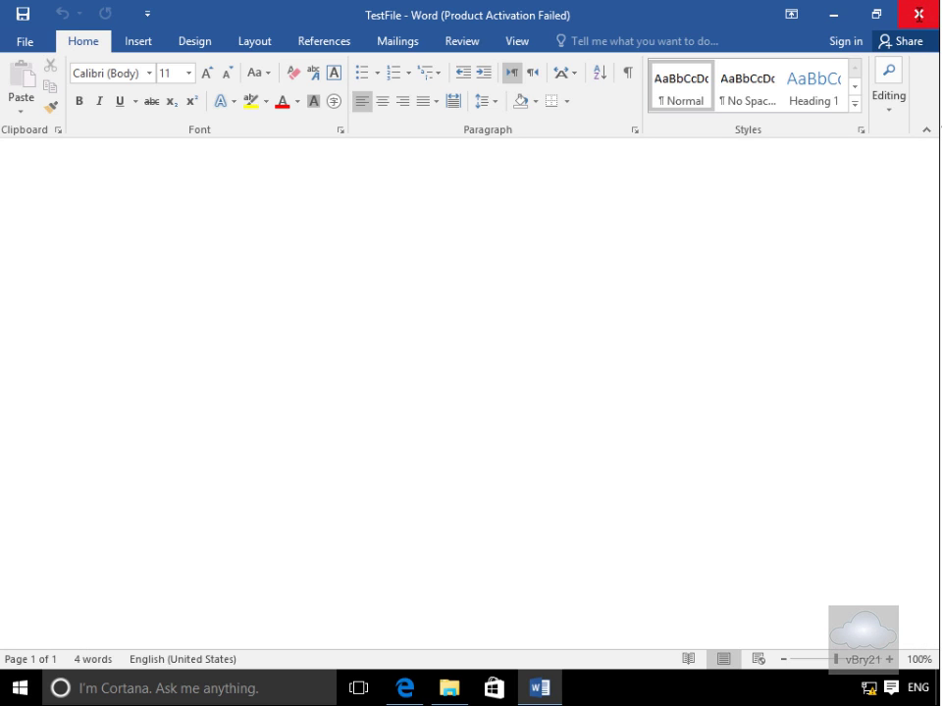
pyautogui.click(402, 687)
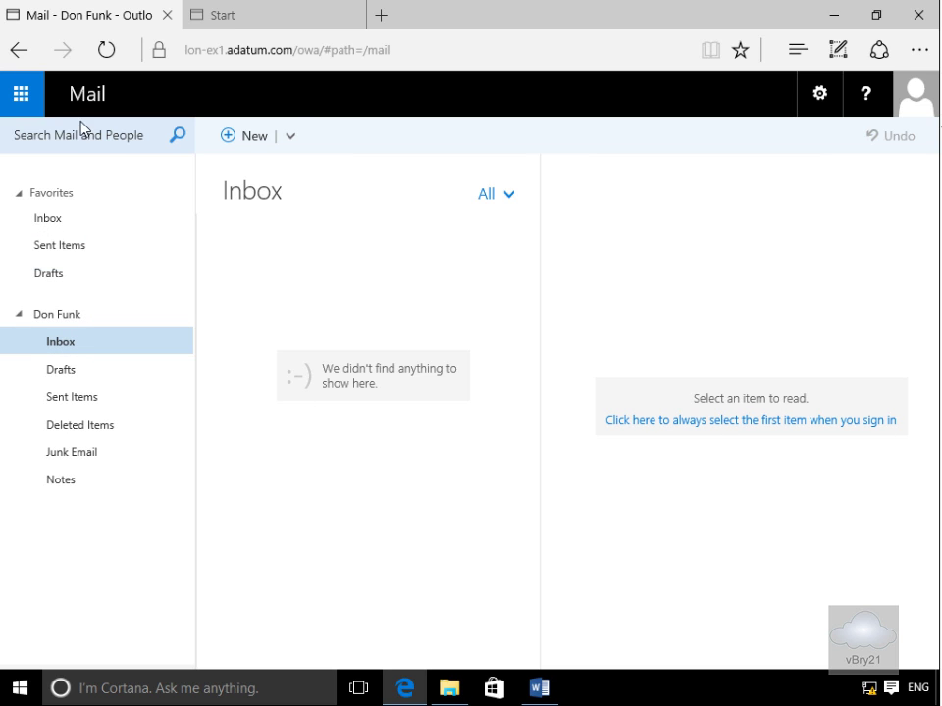
# - Start a new email to Administrator with the subject 'Test Message'
pyautogui.click(245, 143)
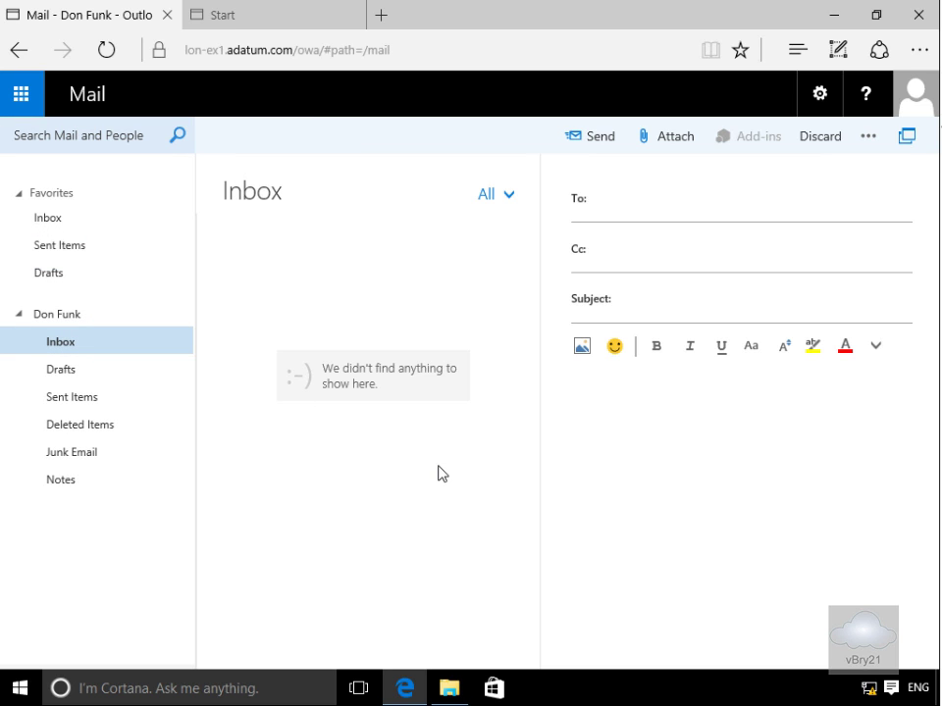
pyautogui.click(634, 205)
pyautogui.write('adm')
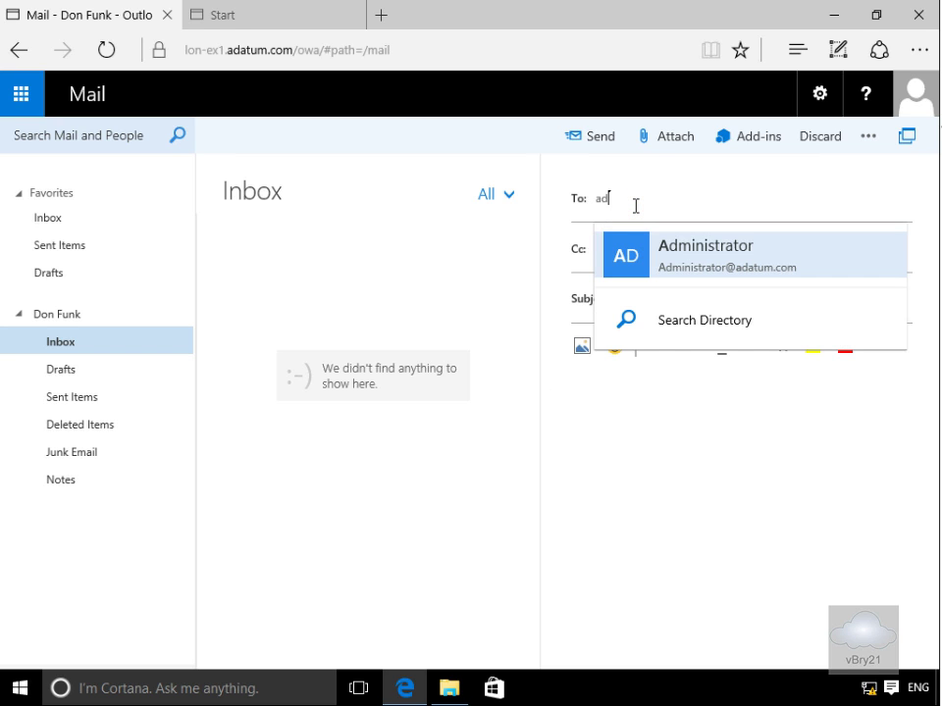
pyautogui.click(694, 254)
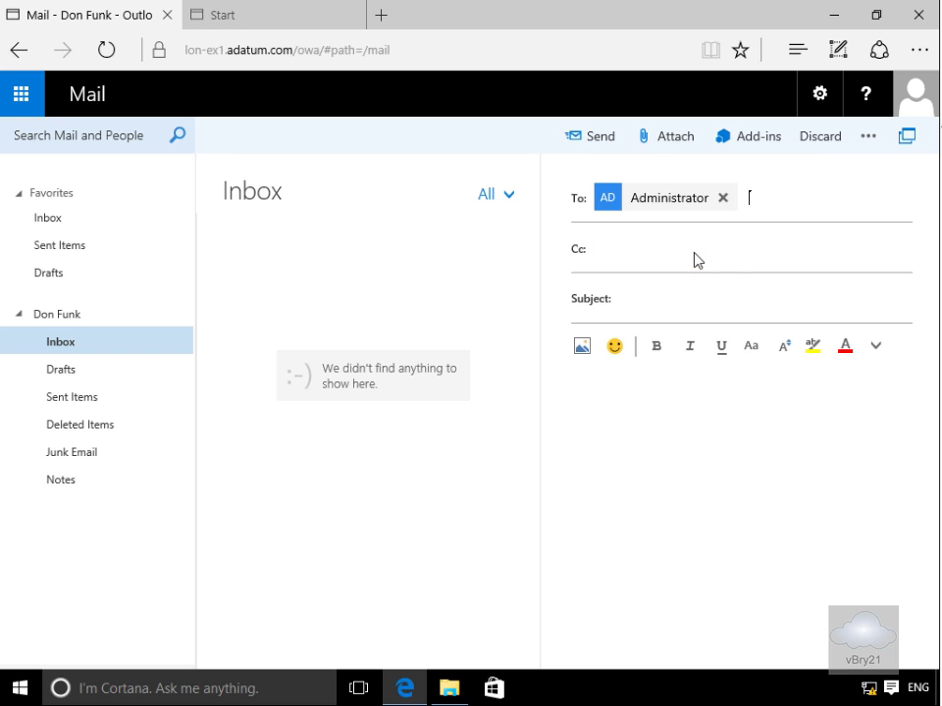
pyautogui.click(661, 309)
pyautogui.click(663, 304)
pyautogui.write('Test Message')
# - Attach TestFile from Documents to the message and send it
pyautogui.click(664, 138)
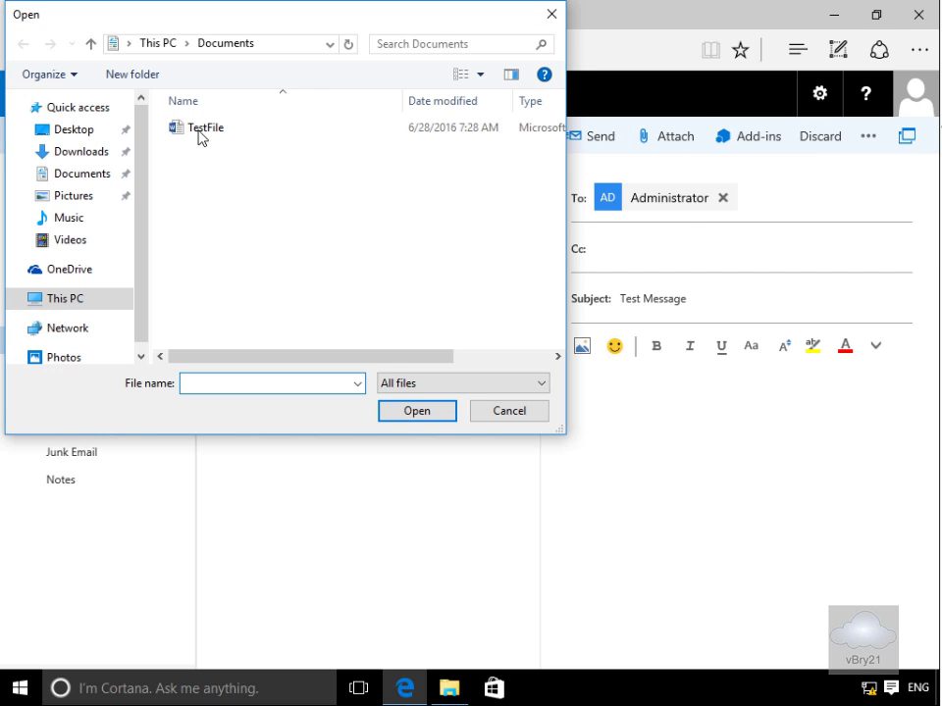
pyautogui.click(196, 128)
pyautogui.click(399, 419)
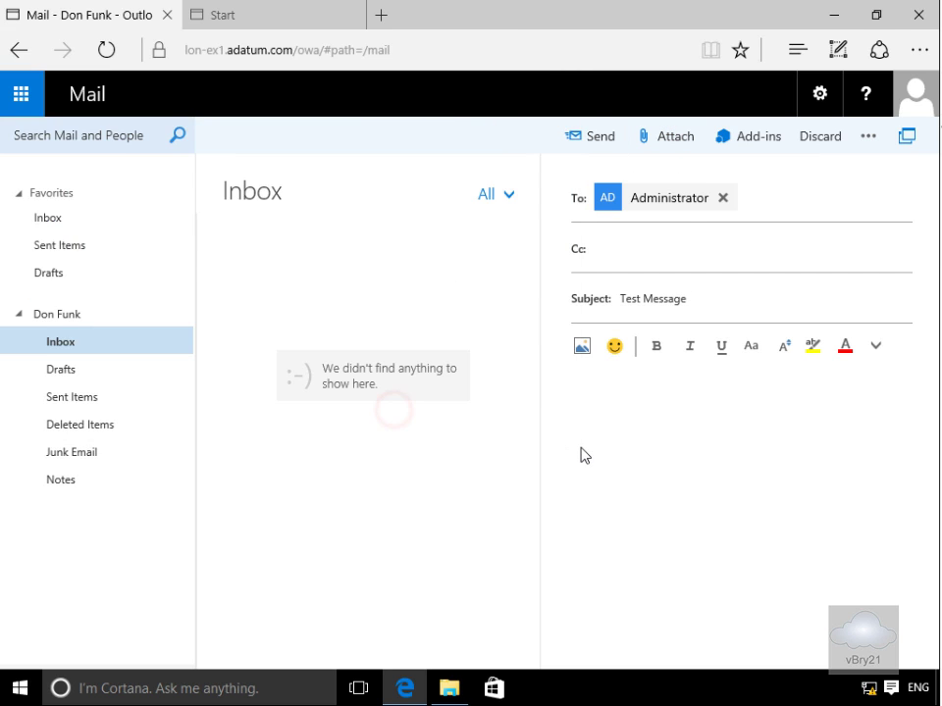
pyautogui.click(601, 146)
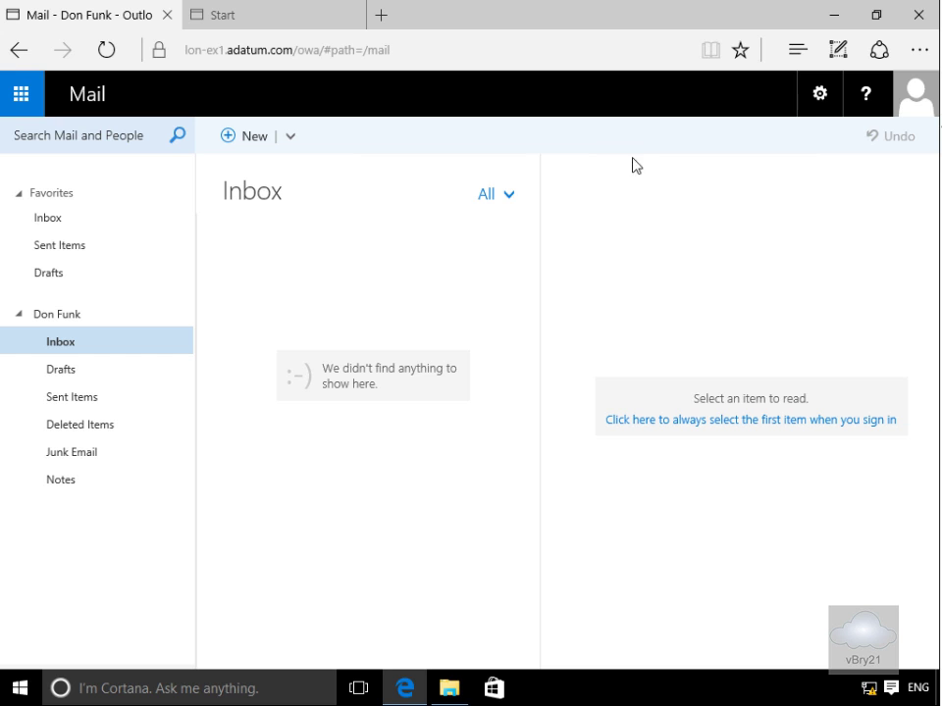
# - Sign out, sign back in as administrator with the account password, and select the Test Message
pyautogui.click(912, 102)
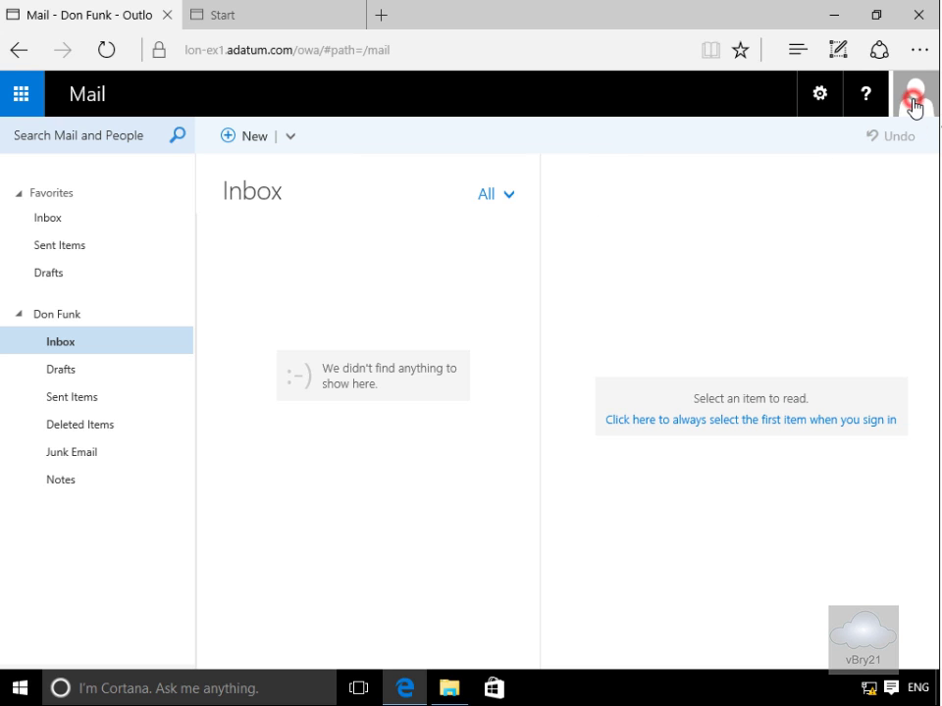
pyautogui.click(671, 275)
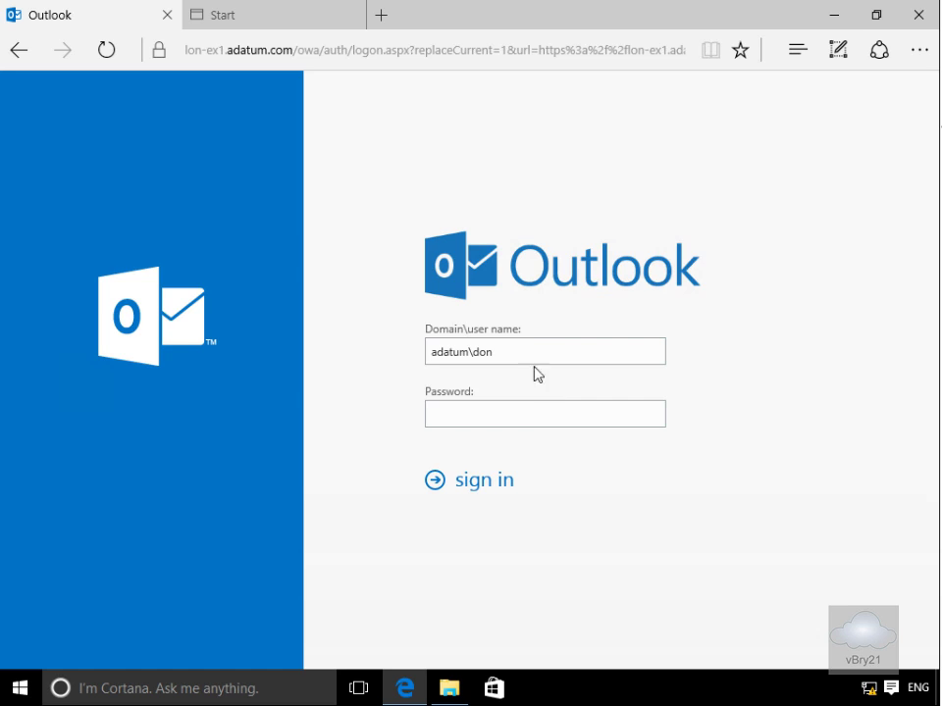
pyautogui.click(512, 352)
pyautogui.press('BackSpace')
pyautogui.press('BackSpace')
pyautogui.press('BackSpace')
pyautogui.press('Tab')
pyautogui.click(504, 482)
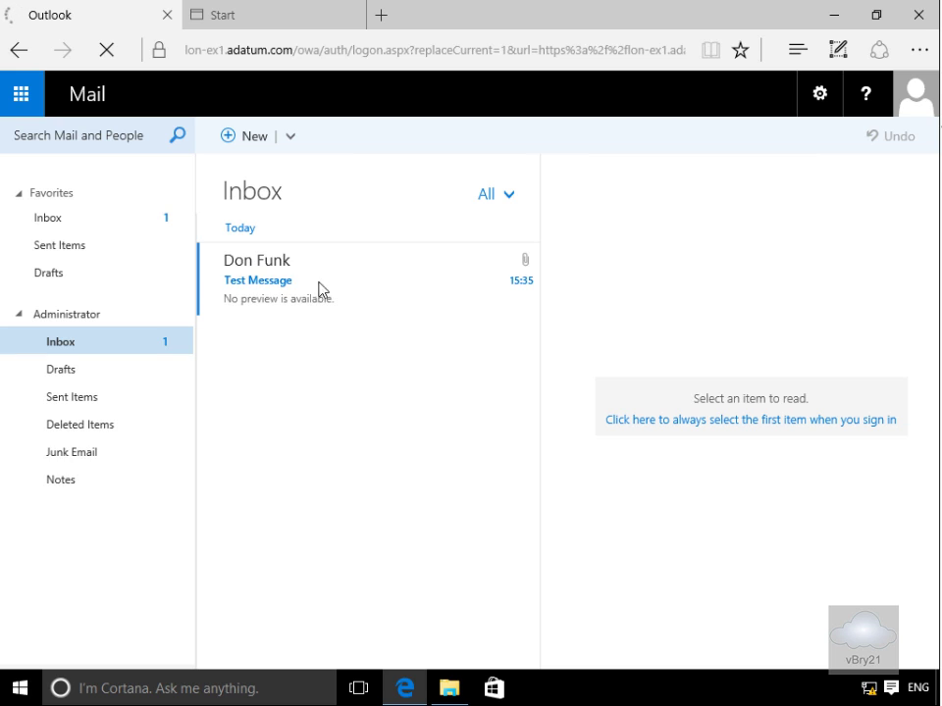
pyautogui.click(272, 267)
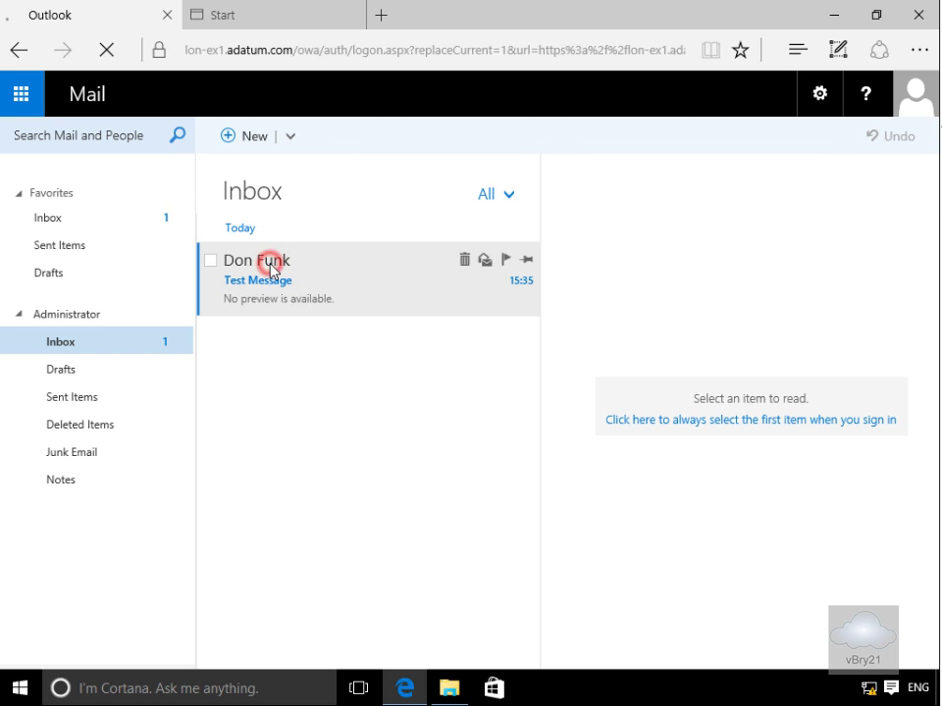
# - Open the Test Message in its own window and choose View for its TestFile.docx attachment
pyautogui.click(329, 268)
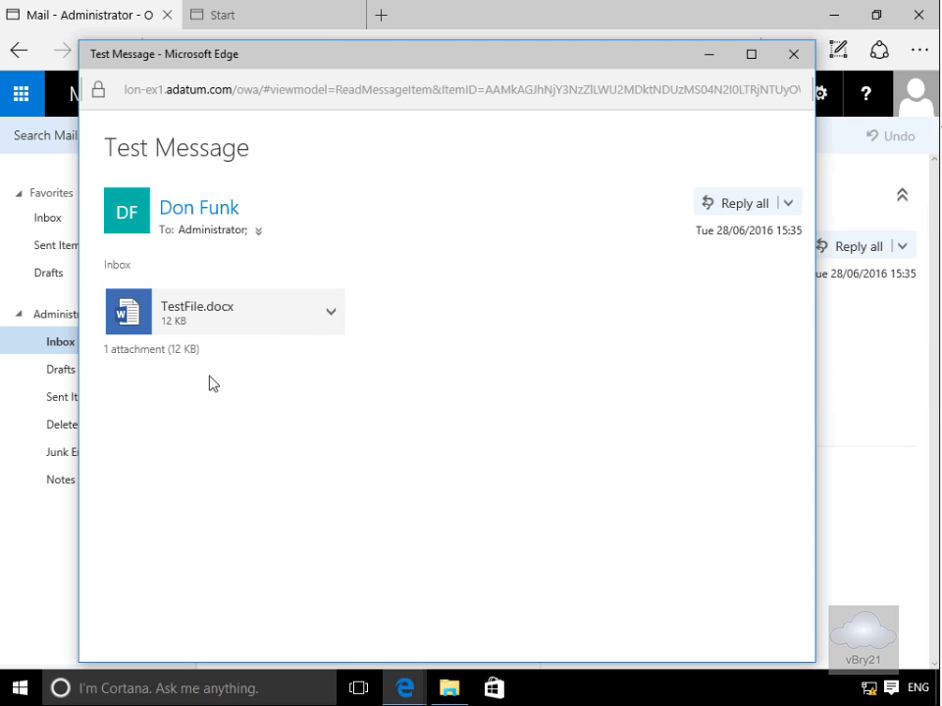
pyautogui.click(328, 313)
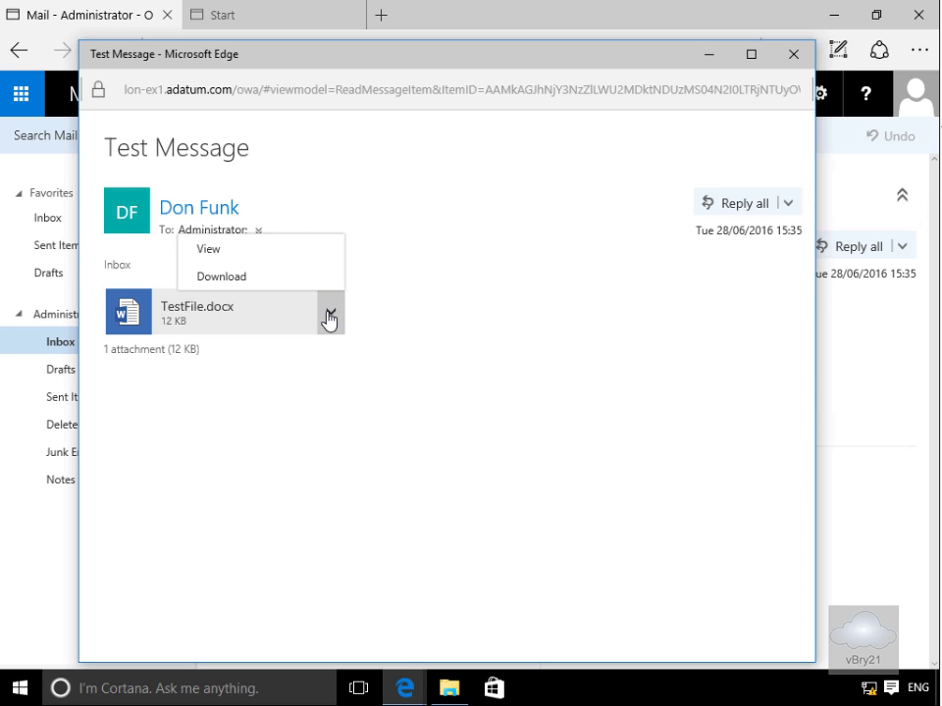
pyautogui.click(236, 253)
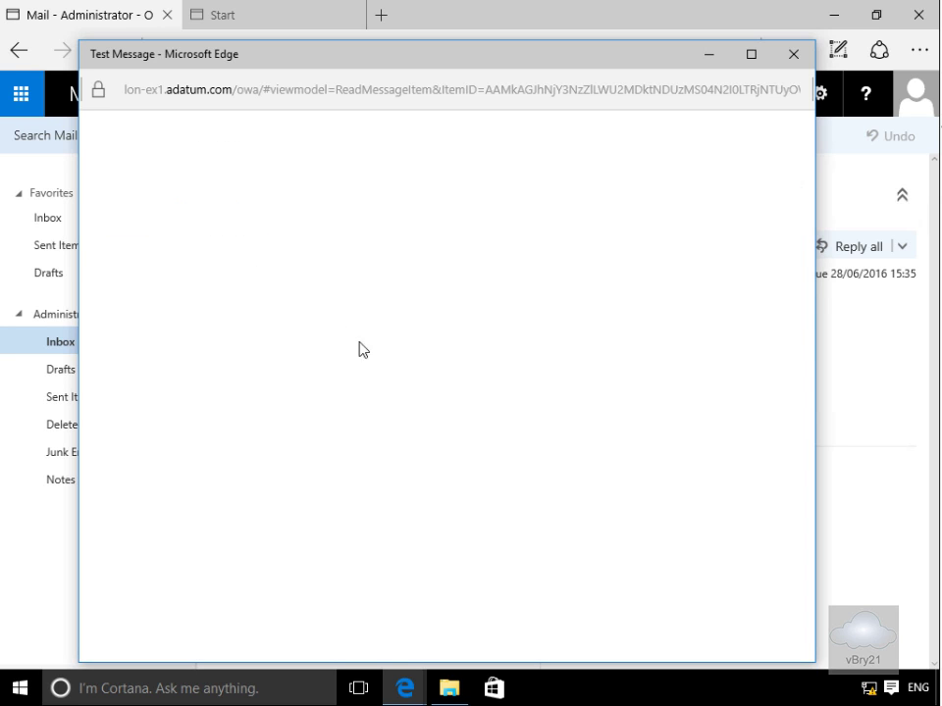